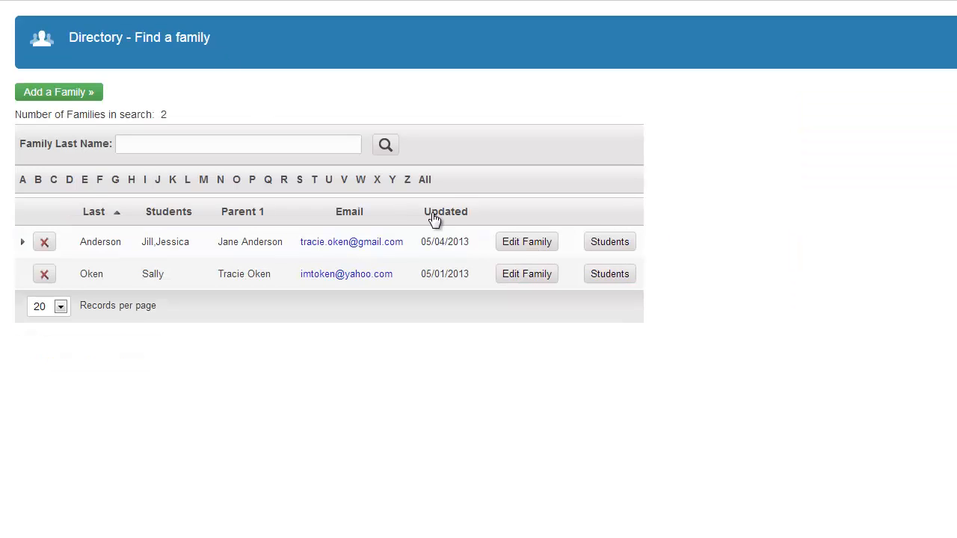
Open the first listed family's record for editing and review the Household 1 address, phone and email fields of both parents
{"action": "left_click", "coordinate": [525, 243]}
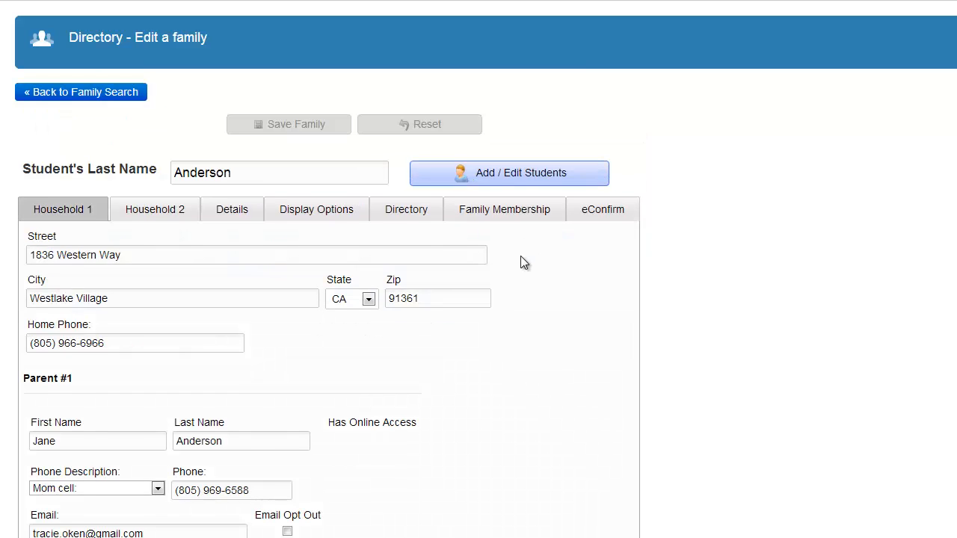
{"action": "scroll", "coordinate": [522, 262], "scroll_direction": "down", "scroll_amount": 1}
{"action": "scroll", "coordinate": [524, 267], "scroll_direction": "down", "scroll_amount": 1}
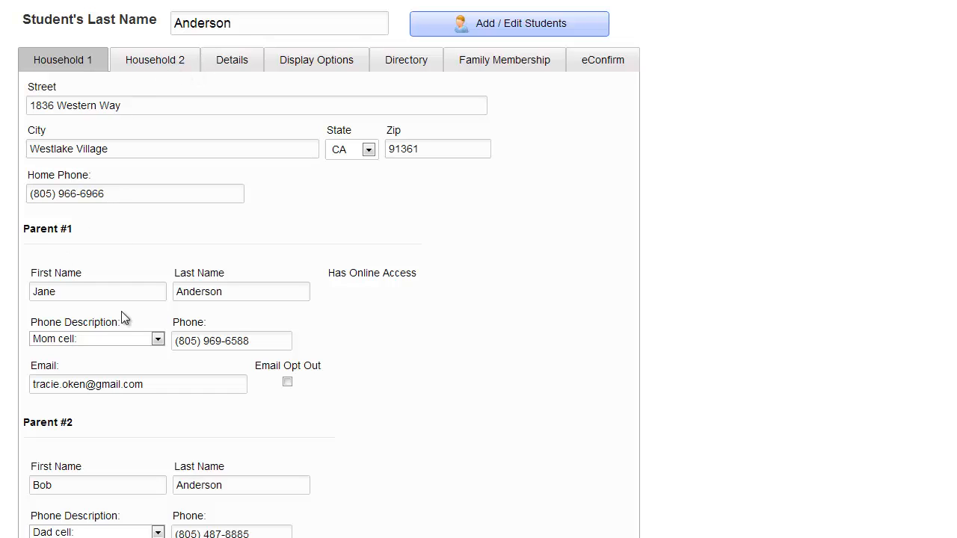
{"action": "left_click", "coordinate": [251, 341]}
{"action": "scroll", "coordinate": [200, 381], "scroll_direction": "down", "scroll_amount": 1}
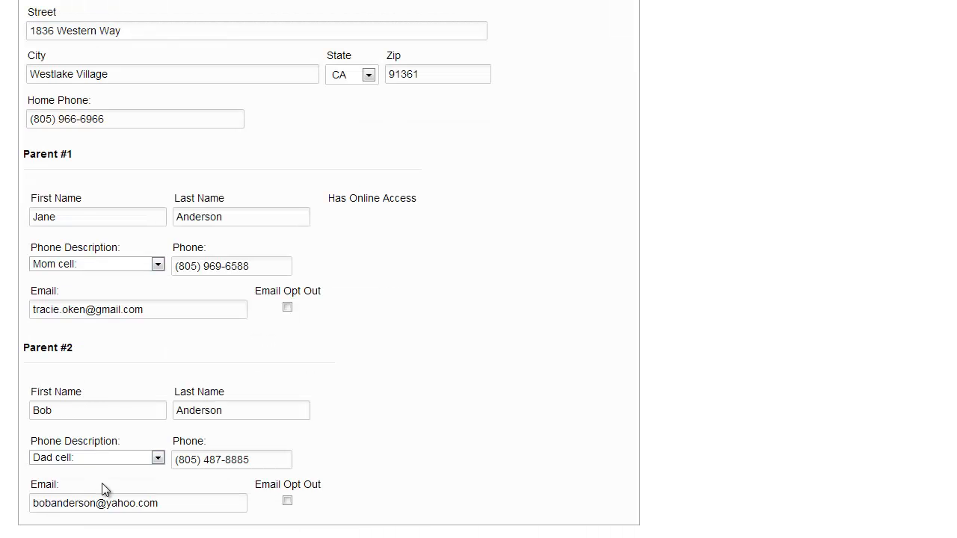
{"action": "scroll", "coordinate": [171, 422], "scroll_direction": "up", "scroll_amount": 3}
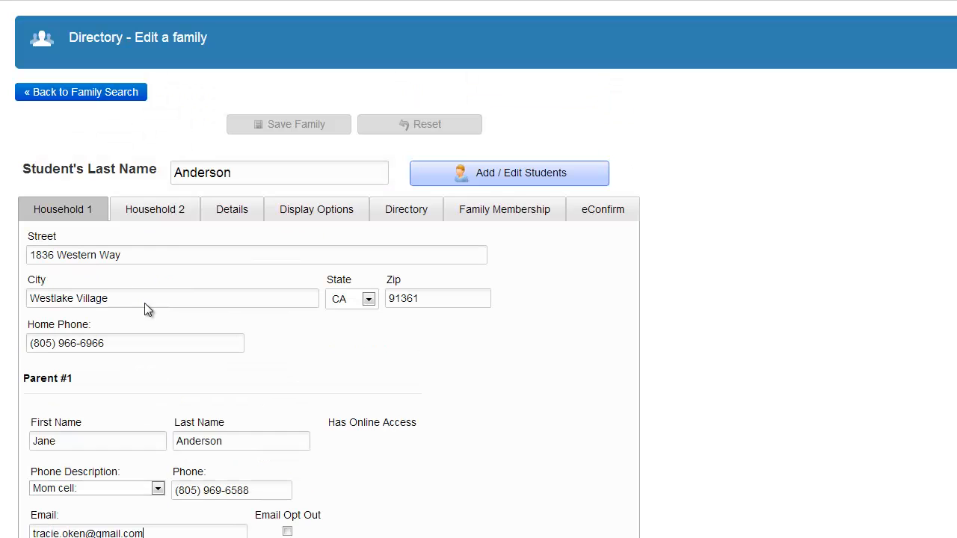
Review the Household 2 address, home phone and Parent #3 contact fields of the same family
{"action": "left_click", "coordinate": [168, 208]}
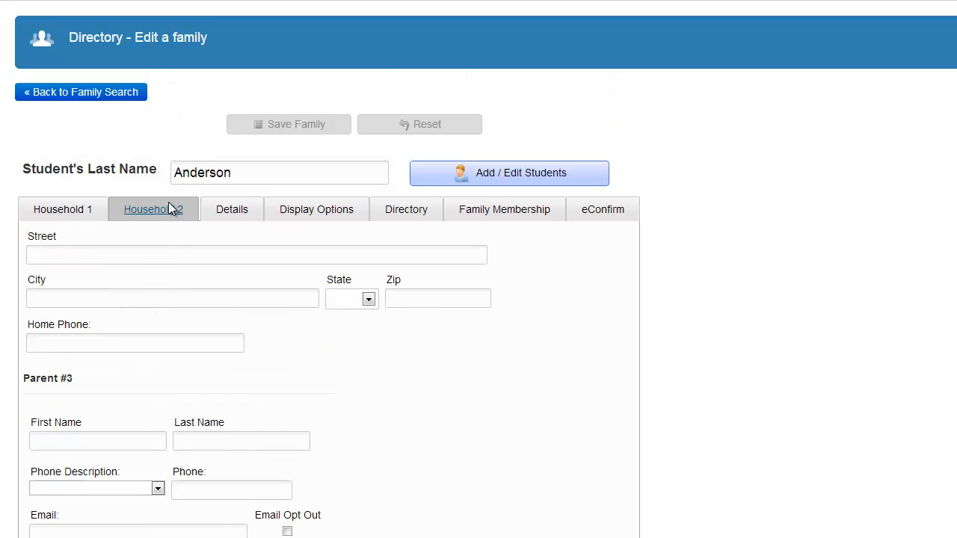
{"action": "left_click", "coordinate": [144, 346]}
{"action": "scroll", "coordinate": [199, 447], "scroll_direction": "down", "scroll_amount": 1}
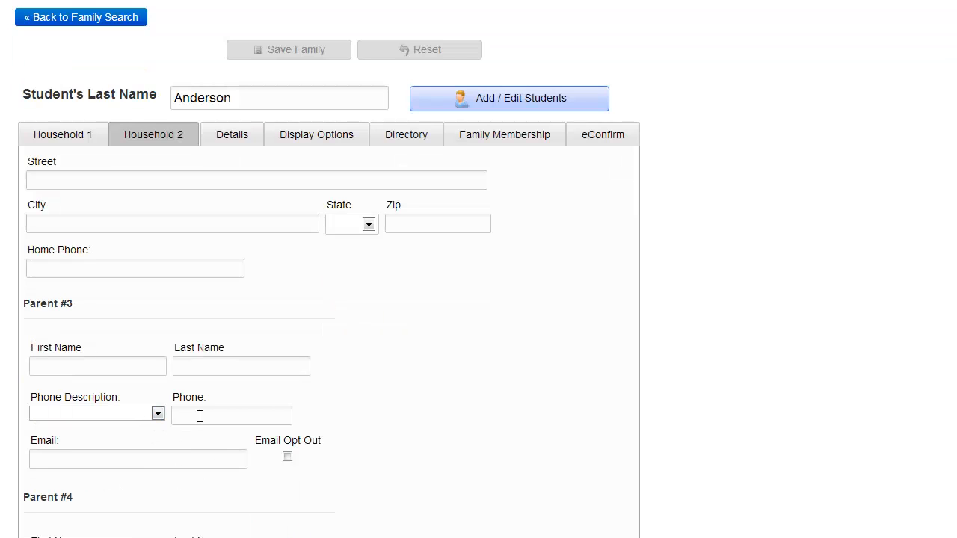
{"action": "scroll", "coordinate": [200, 417], "scroll_direction": "up", "scroll_amount": 1}
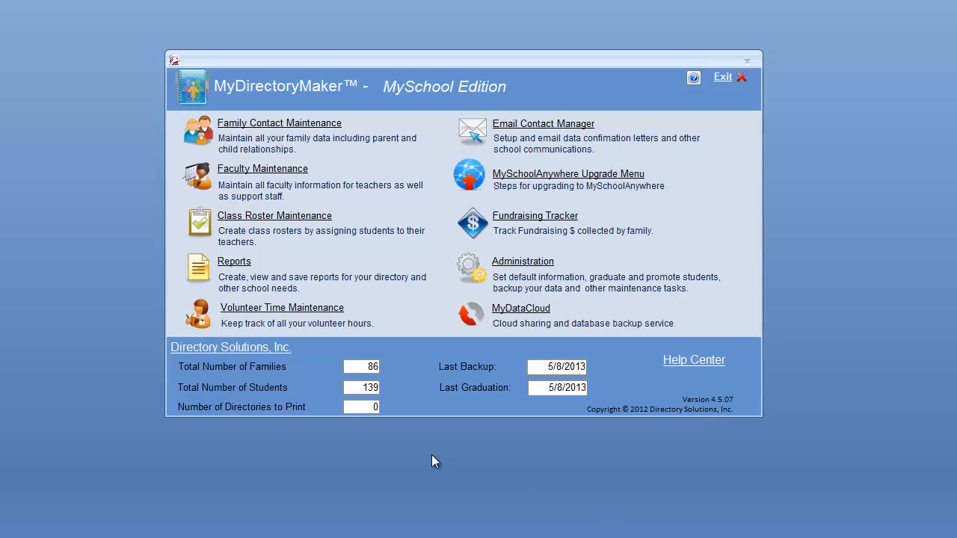
Switch to MyDirectoryMaker, open Family Contact Maintenance and examine the first family's Household 1 phone and email fields
{"action": "left_click", "coordinate": [248, 124]}
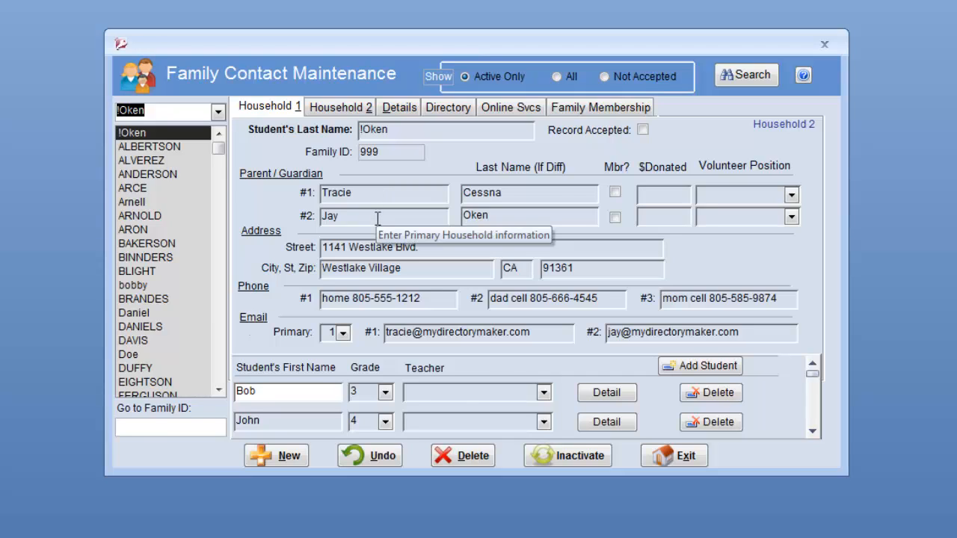
{"action": "left_click", "coordinate": [432, 301]}
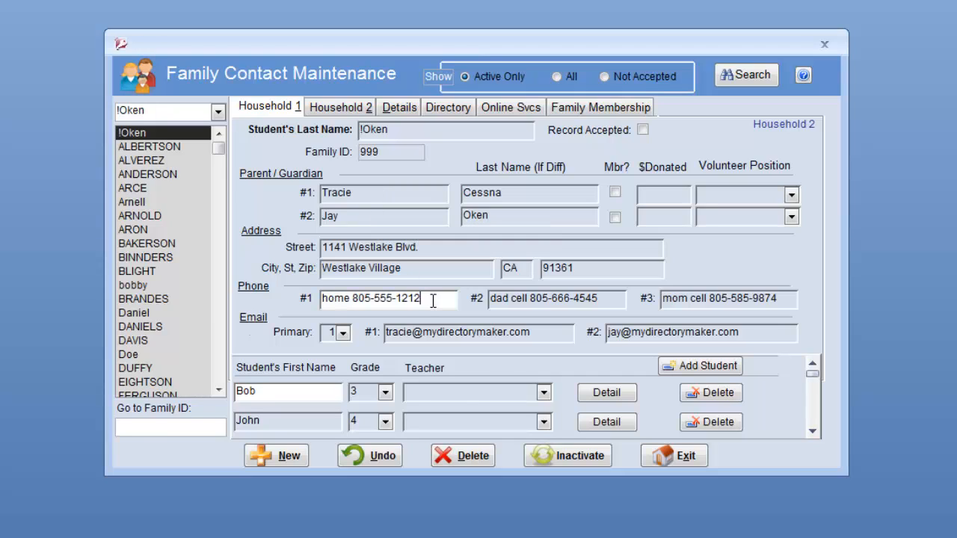
{"action": "left_click", "coordinate": [600, 299]}
{"action": "left_click", "coordinate": [789, 301]}
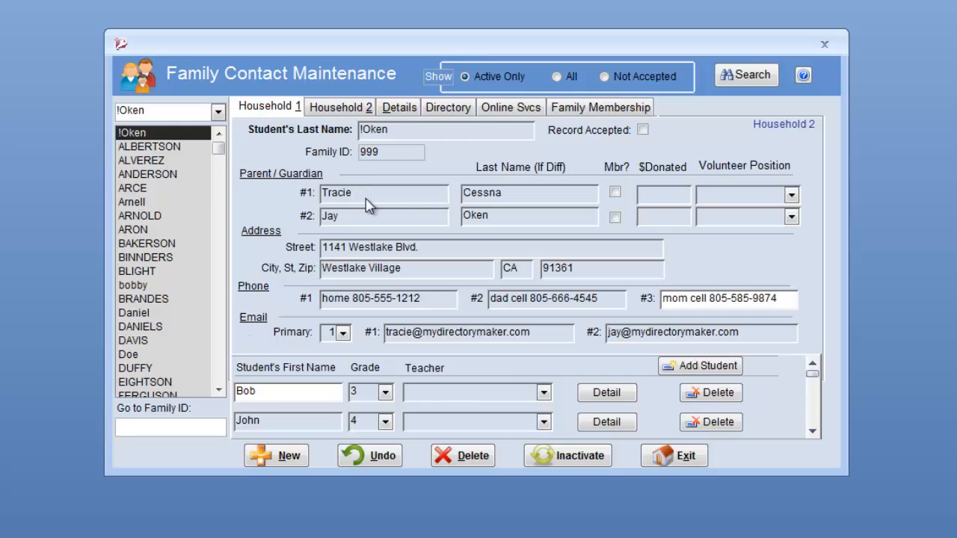
{"action": "left_click", "coordinate": [434, 301]}
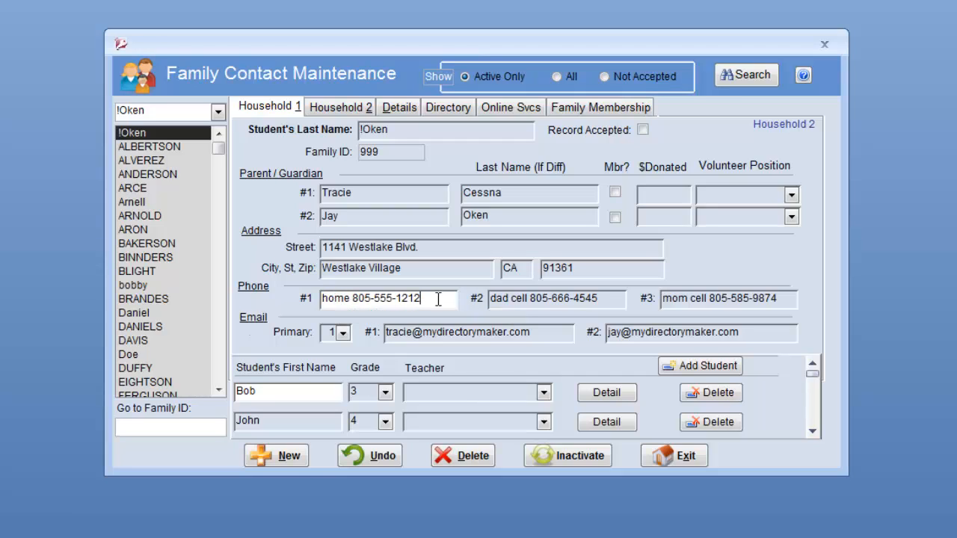
{"action": "left_click", "coordinate": [780, 298]}
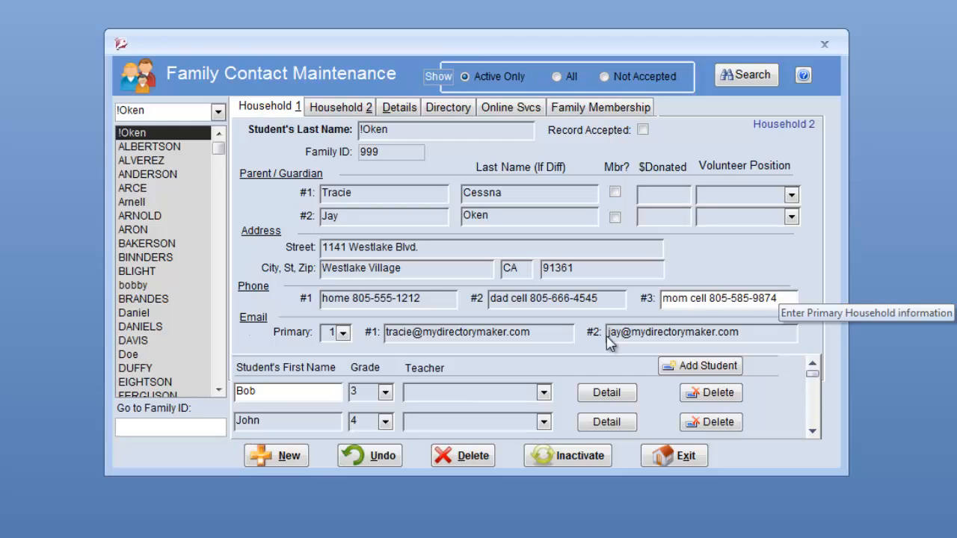
{"action": "left_click", "coordinate": [535, 332]}
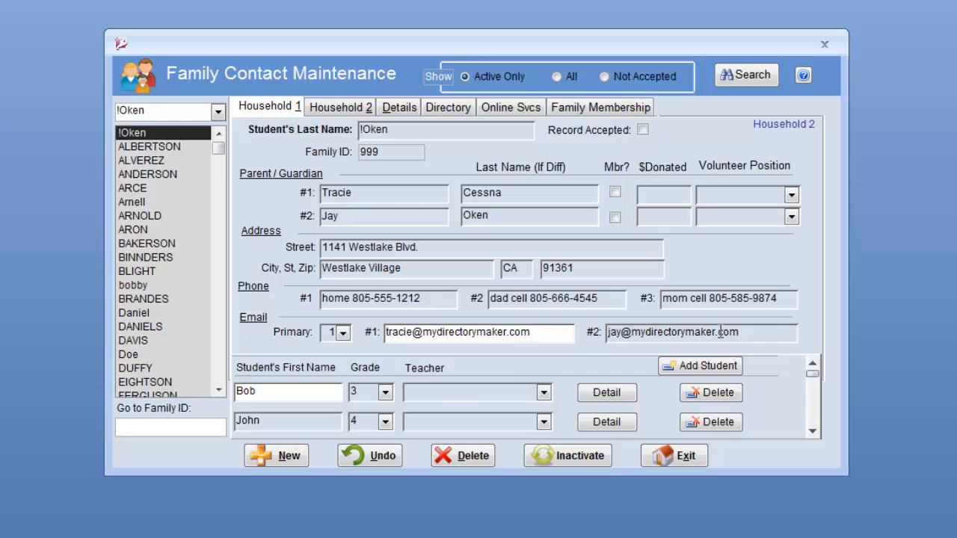
{"action": "left_click", "coordinate": [776, 332]}
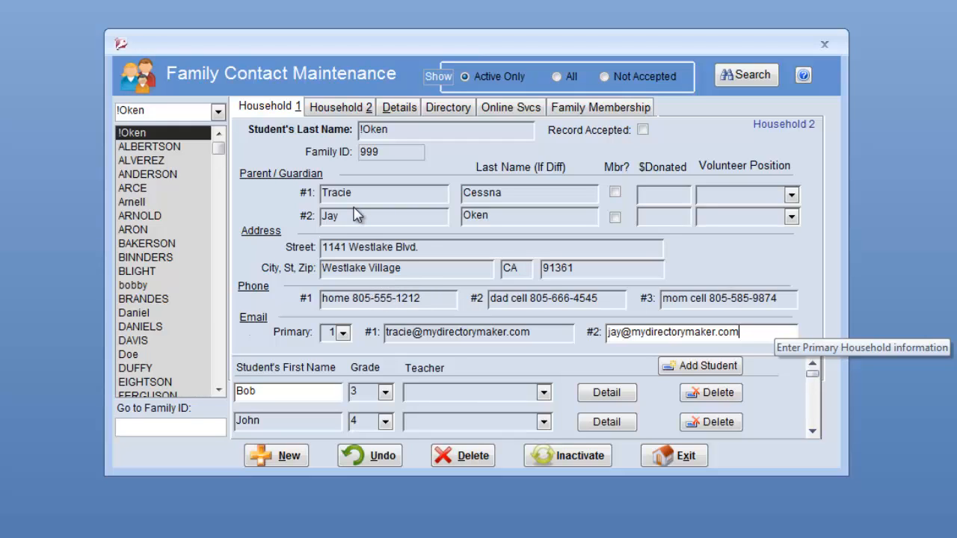
{"action": "left_click", "coordinate": [450, 302]}
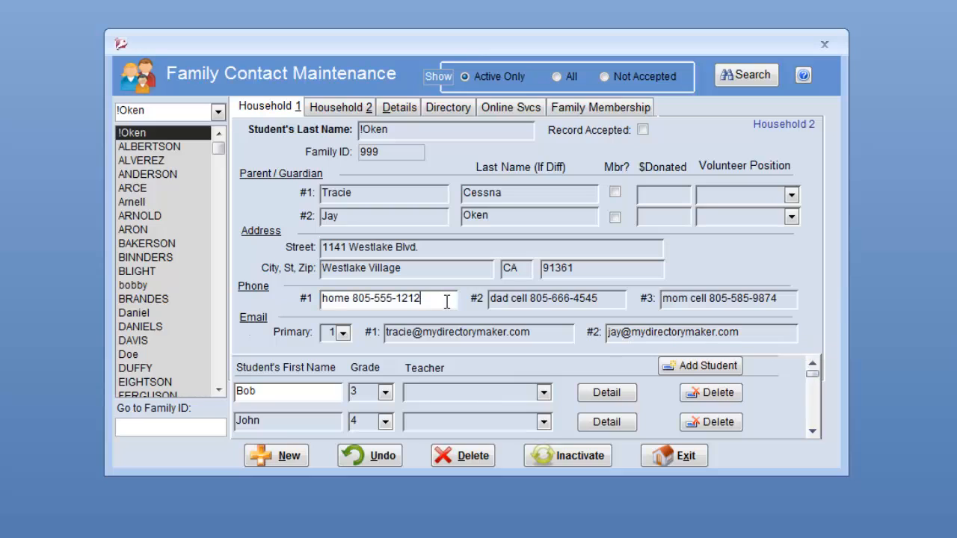
Examine the family's Household 2 contact data, return to Household 1 and exit Family Contact Maintenance
{"action": "left_click", "coordinate": [342, 110]}
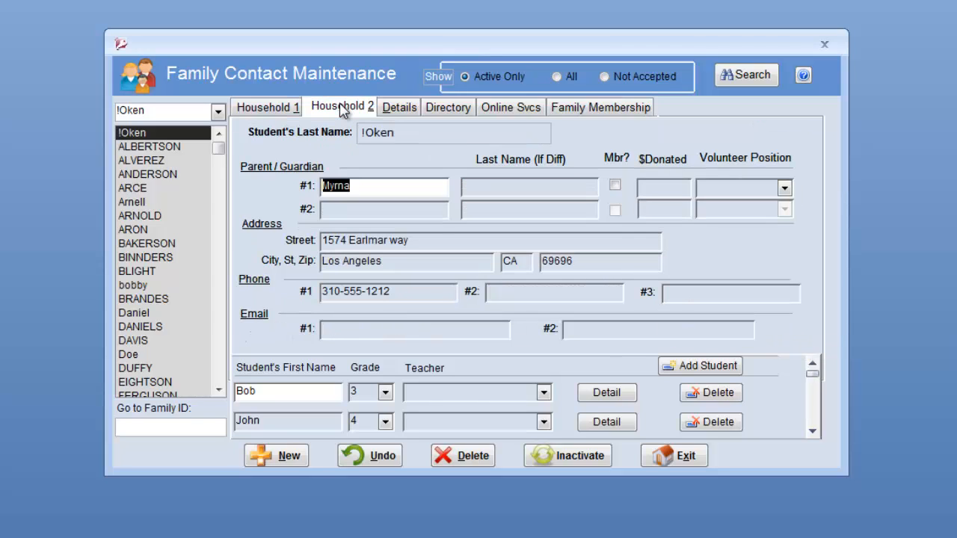
{"action": "left_click", "coordinate": [259, 113]}
{"action": "left_click", "coordinate": [678, 458]}
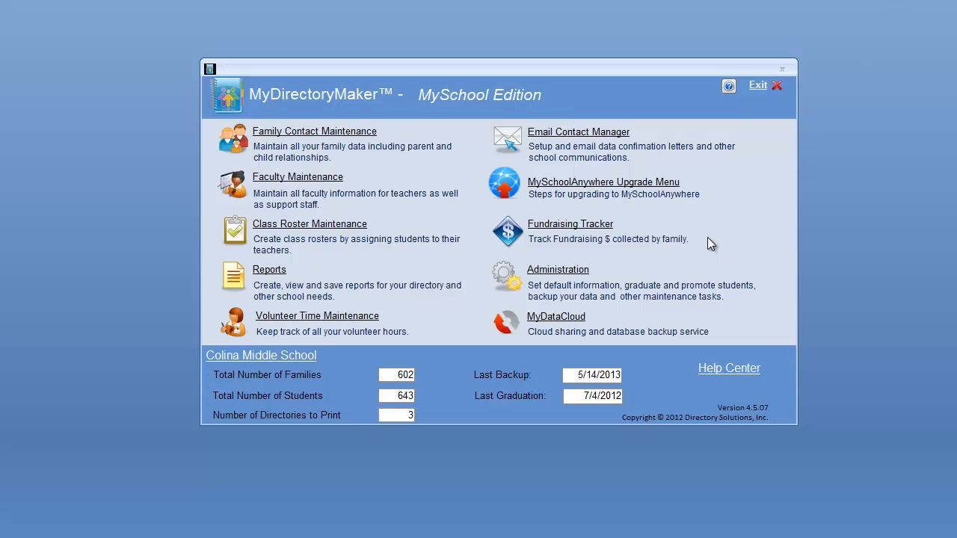
Run the Graduate step of the MySchoolAnywhere Upgrade, choosing to proceed with the existing backup
{"action": "left_click", "coordinate": [584, 187]}
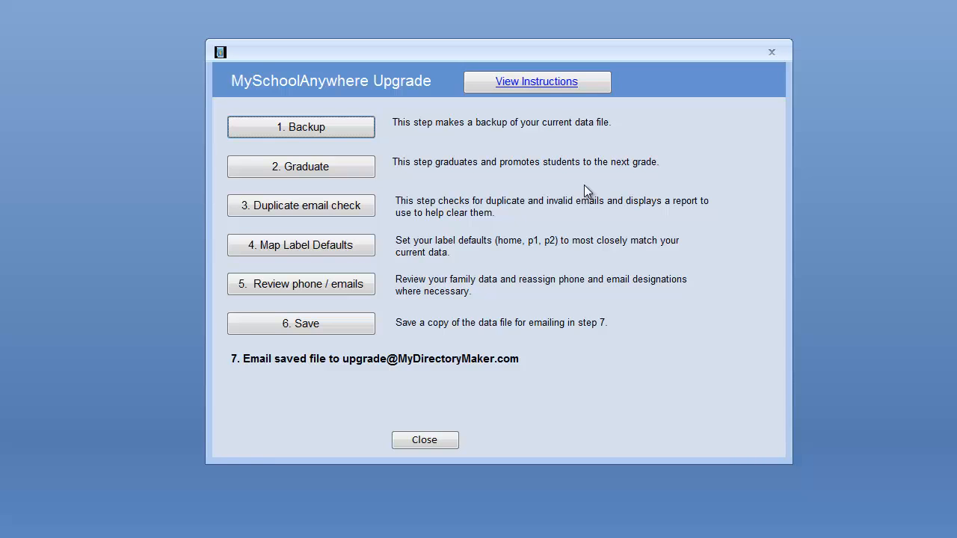
{"action": "left_click", "coordinate": [434, 440]}
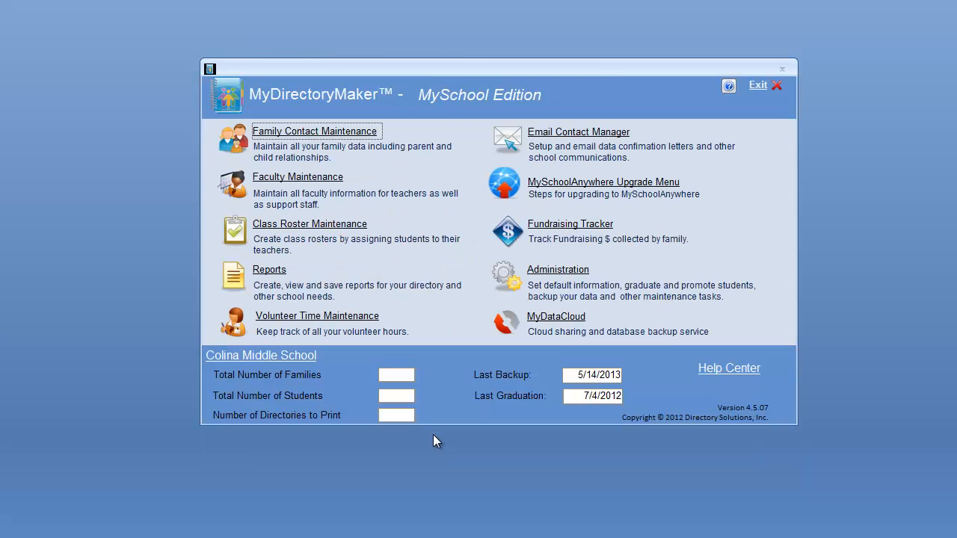
{"action": "left_click", "coordinate": [574, 186]}
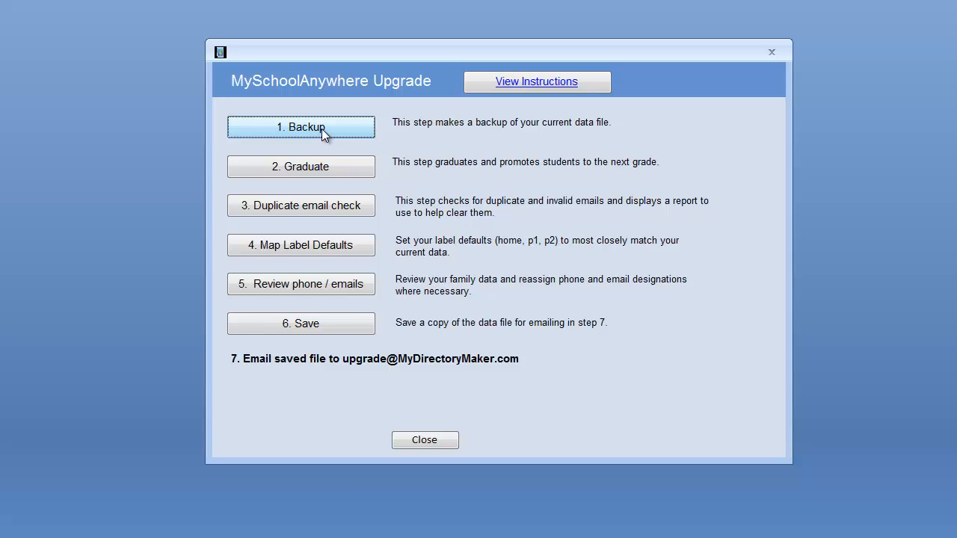
{"action": "left_click", "coordinate": [325, 170]}
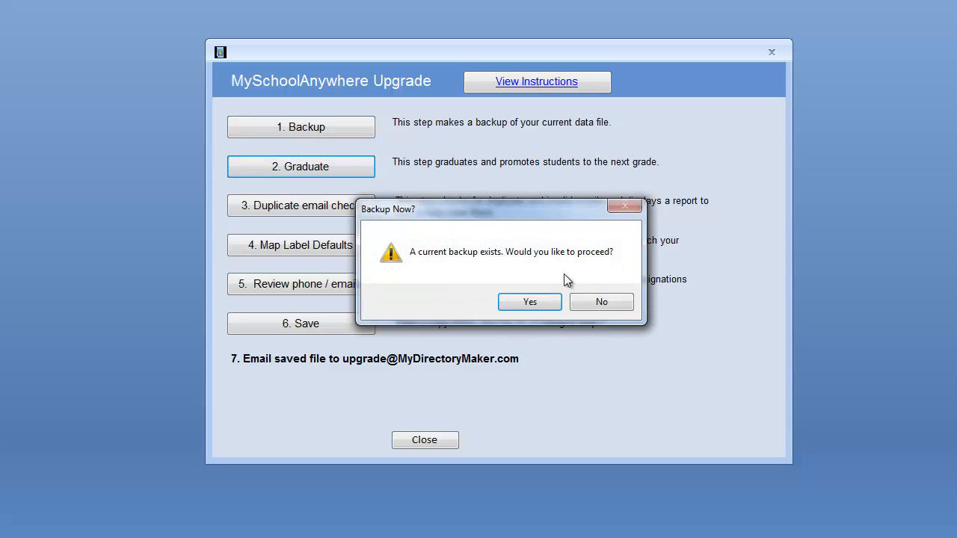
{"action": "left_click", "coordinate": [539, 304]}
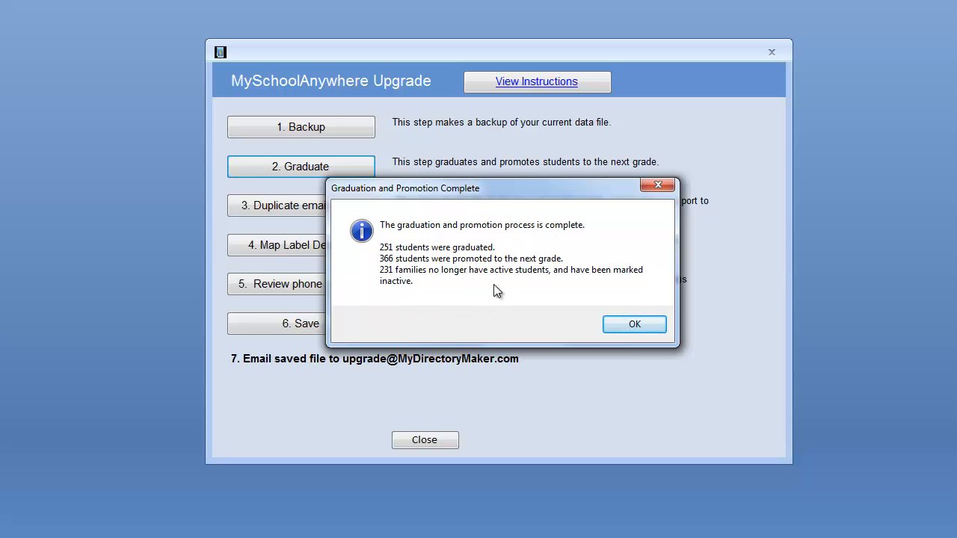
{"action": "left_click", "coordinate": [629, 326]}
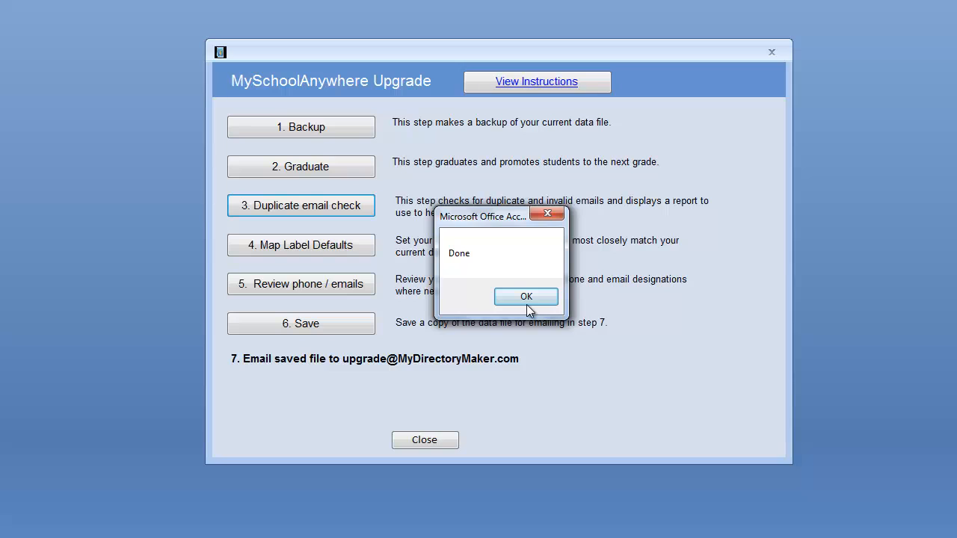
Run the duplicate email check, review its report of bad or duplicate emails, and close the report and the upgrade menu
{"action": "left_click", "coordinate": [526, 299]}
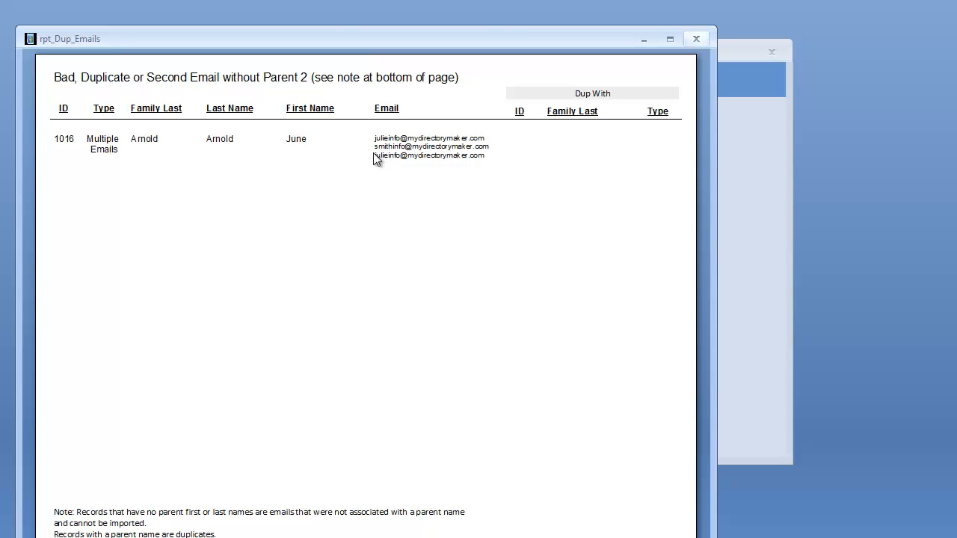
{"action": "left_click", "coordinate": [696, 39]}
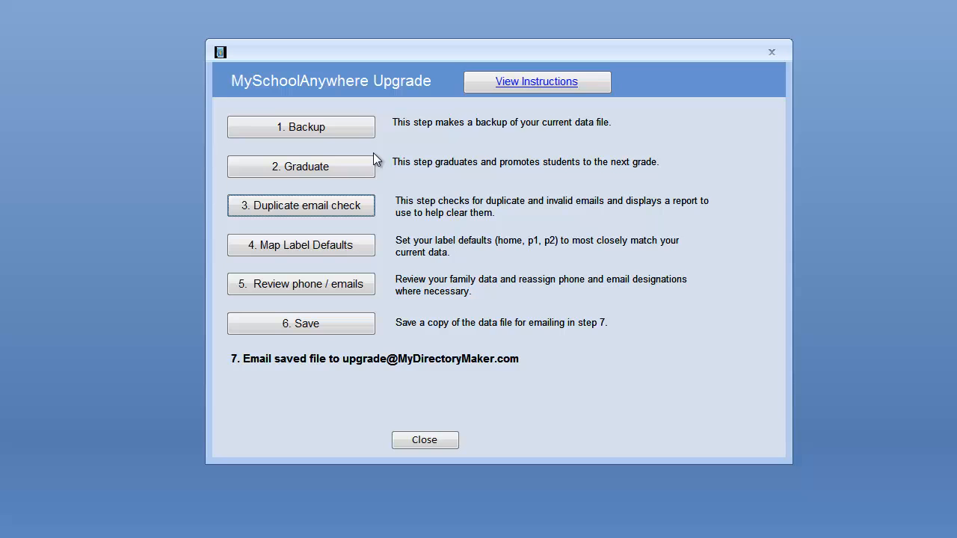
{"action": "left_click", "coordinate": [424, 441]}
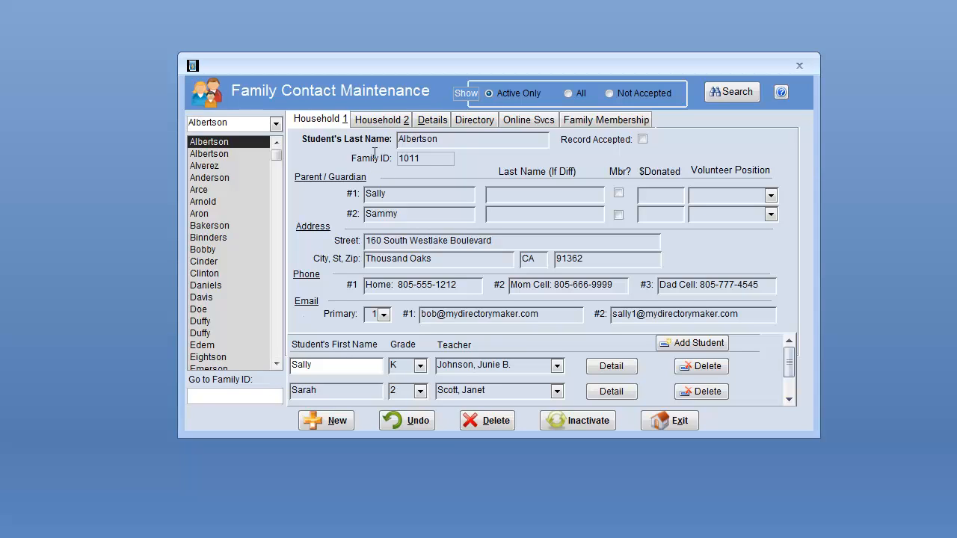
Find the reported family by its family ID, trim Household 1 email #1 to its first address, and exit Family Contact Maintenance
{"action": "type", "text": "1016"}
{"action": "key", "text": "Return"}
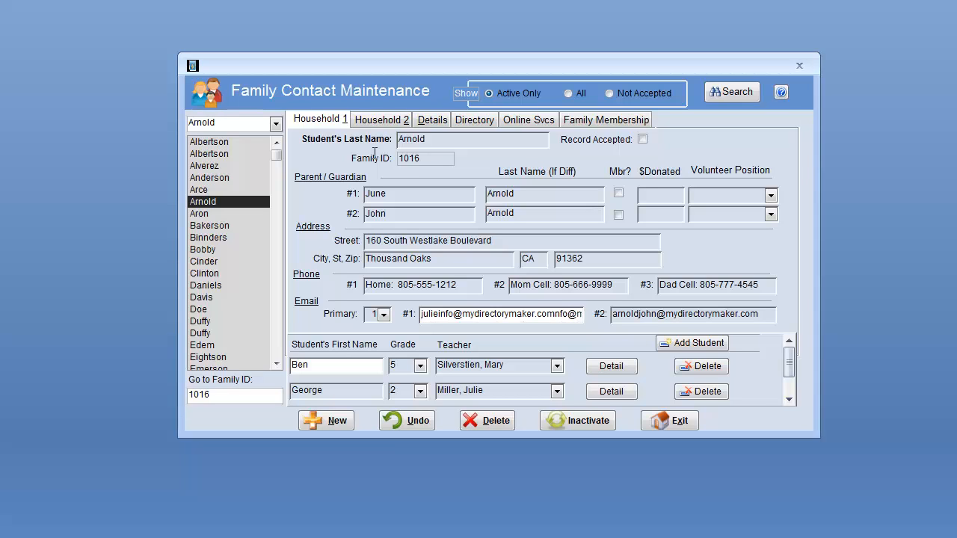
{"action": "key", "text": "Delete"}
{"action": "key", "text": "Delete"}
{"action": "key", "text": "Delete"}
{"action": "key", "text": "Delete"}
{"action": "key", "text": "Delete"}
{"action": "key", "text": "Delete"}
{"action": "key", "text": "Delete"}
{"action": "key", "text": "Delete"}
{"action": "key", "text": "Delete"}
{"action": "key", "text": "Delete"}
{"action": "key", "text": "Delete"}
{"action": "key", "text": "Delete"}
{"action": "key", "text": "Delete"}
{"action": "key", "text": "Delete"}
{"action": "key", "text": "Delete"}
{"action": "key", "text": "Delete"}
{"action": "key", "text": "Delete"}
{"action": "key", "text": "Delete"}
{"action": "key", "text": "Delete"}
{"action": "key", "text": "Delete"}
{"action": "key", "text": "Delete"}
{"action": "key", "text": "Tab"}
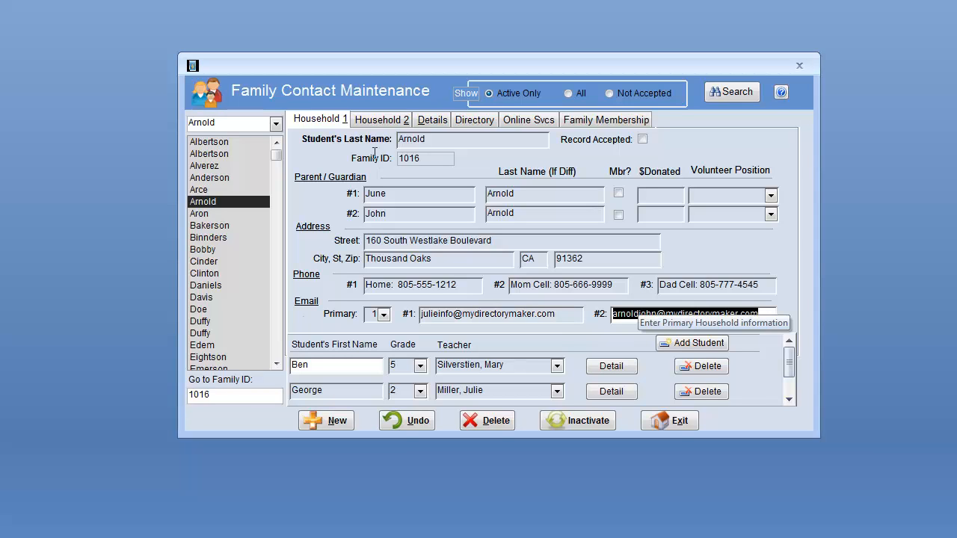
{"action": "key", "text": "shift+Tab"}
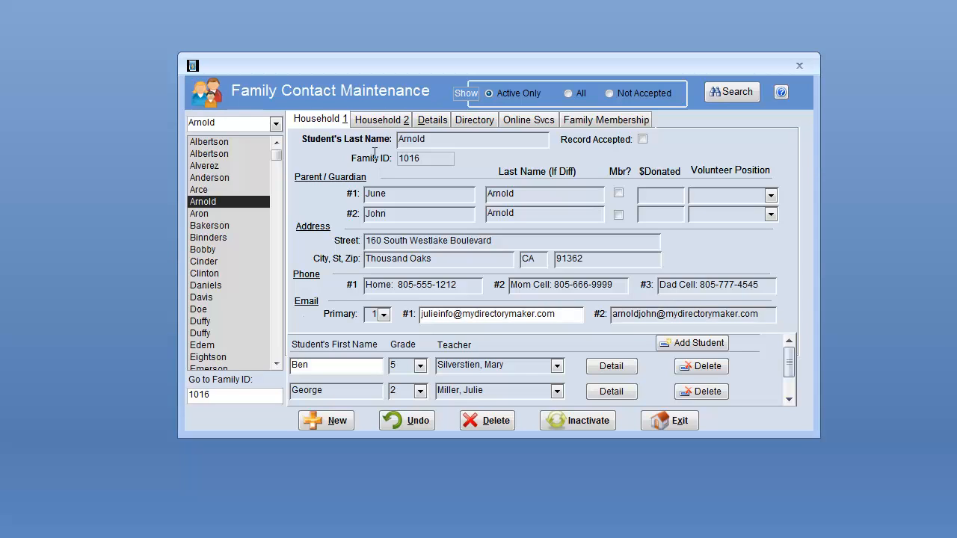
{"action": "key", "text": "shift+Tab"}
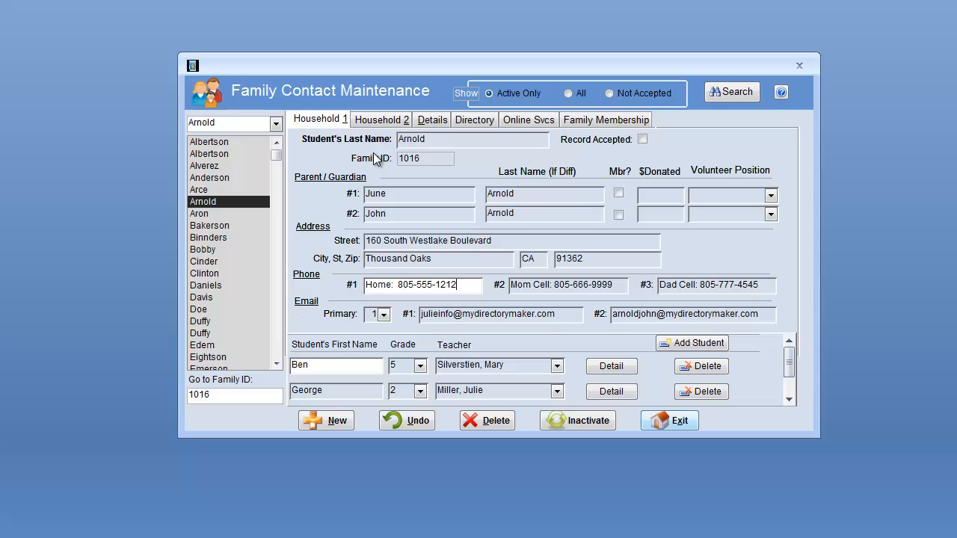
{"action": "left_click", "coordinate": [670, 421]}
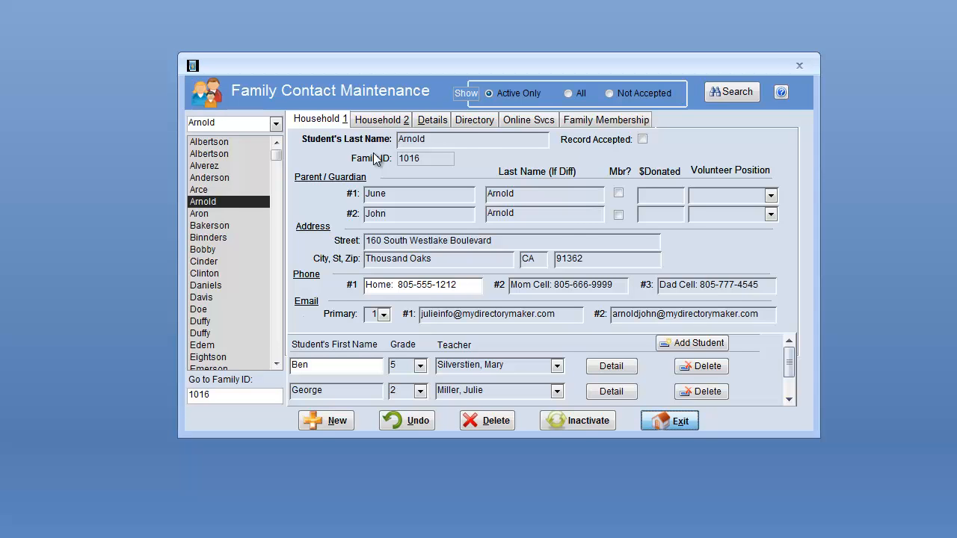
Start the Map Label Defaults step of the MySchoolAnywhere Upgrade and set Phone 1 to Hm, Phone 2 to P1 and Phone 3 to P2
{"action": "left_click", "coordinate": [603, 182]}
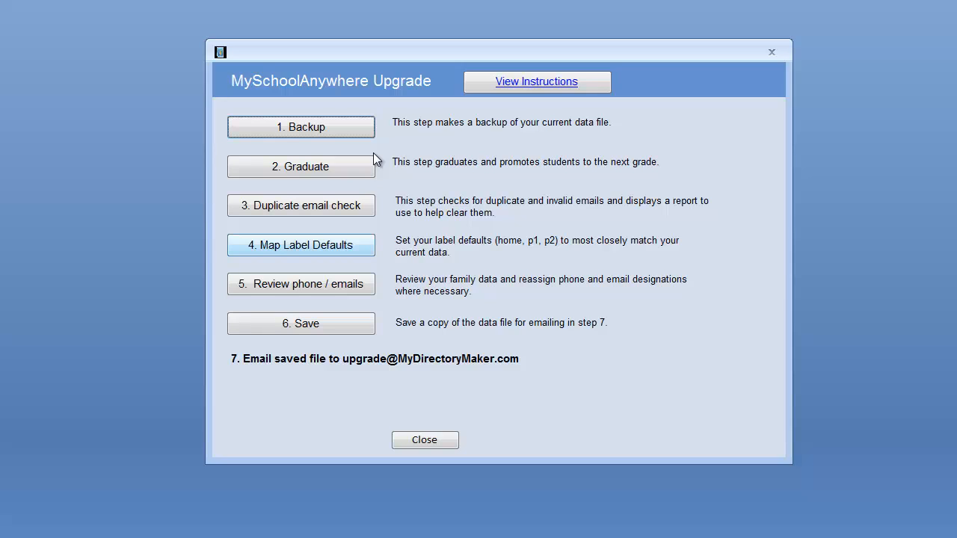
{"action": "left_click", "coordinate": [301, 245]}
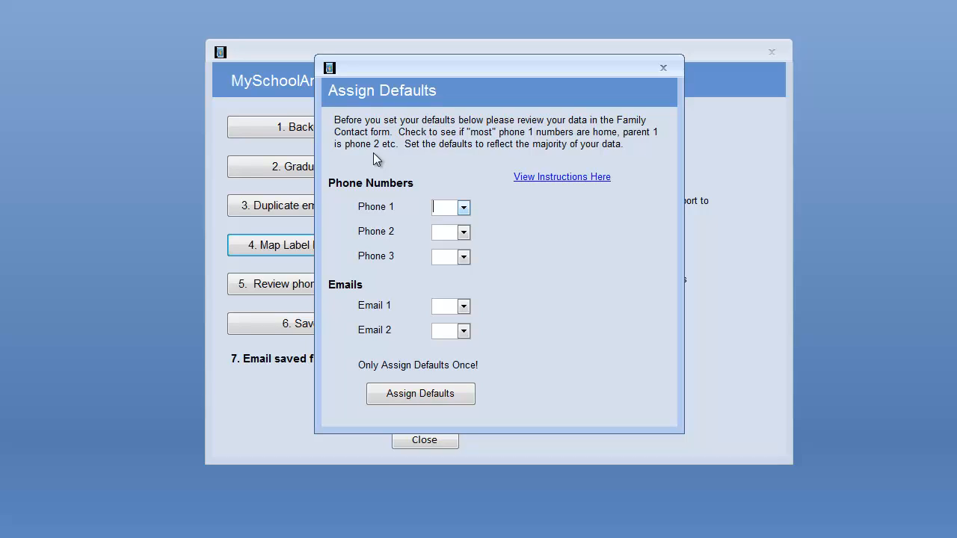
{"action": "left_click", "coordinate": [464, 208]}
{"action": "left_click", "coordinate": [448, 224]}
{"action": "left_click", "coordinate": [464, 233]}
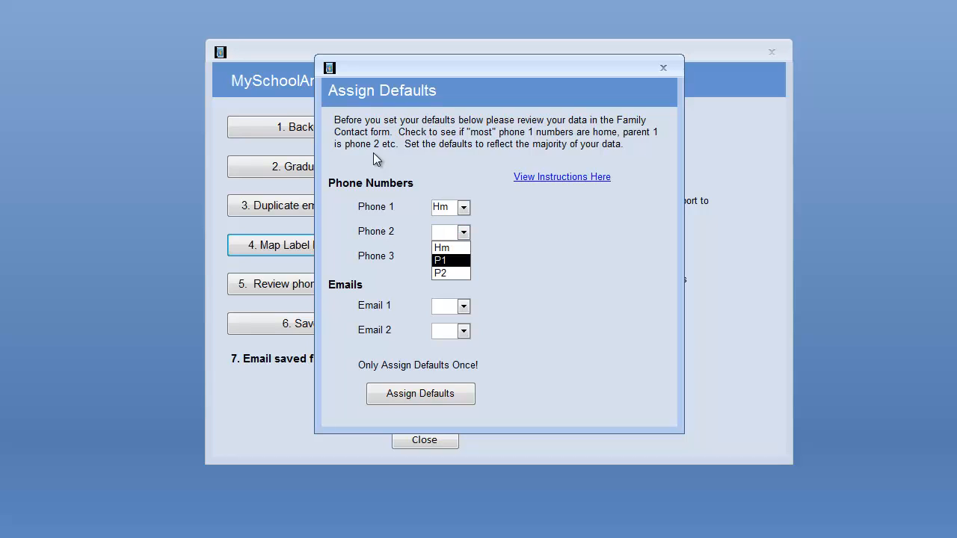
{"action": "left_click", "coordinate": [450, 260]}
{"action": "left_click", "coordinate": [464, 258]}
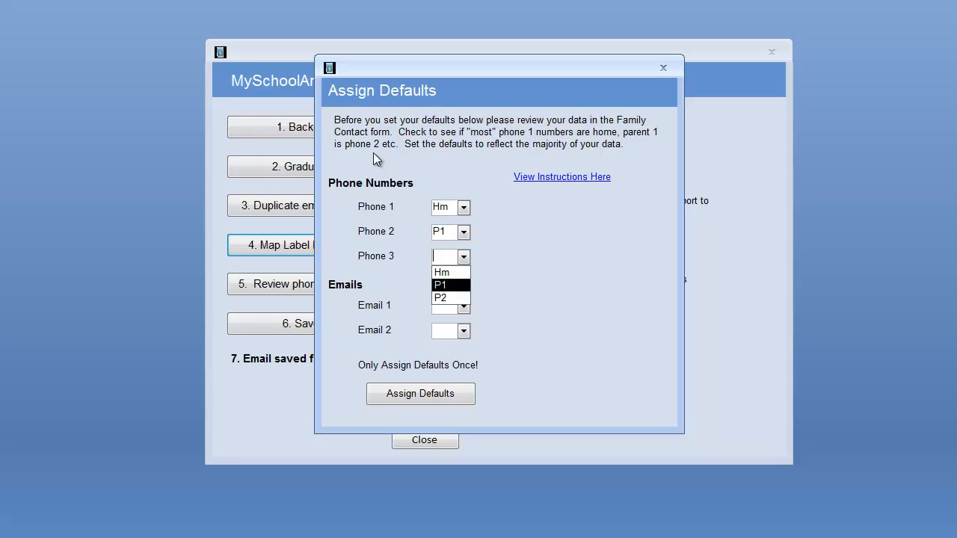
{"action": "left_click", "coordinate": [451, 297]}
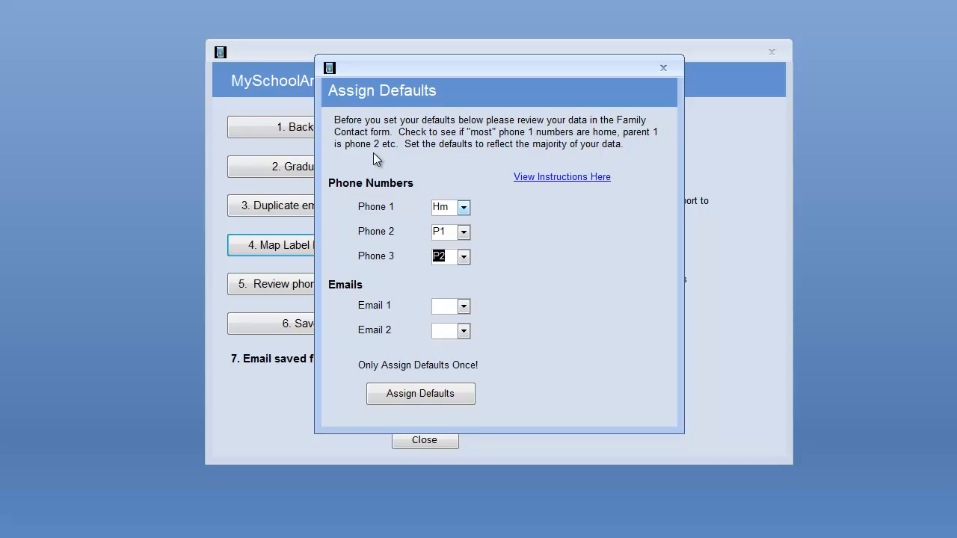
{"action": "left_click", "coordinate": [464, 208]}
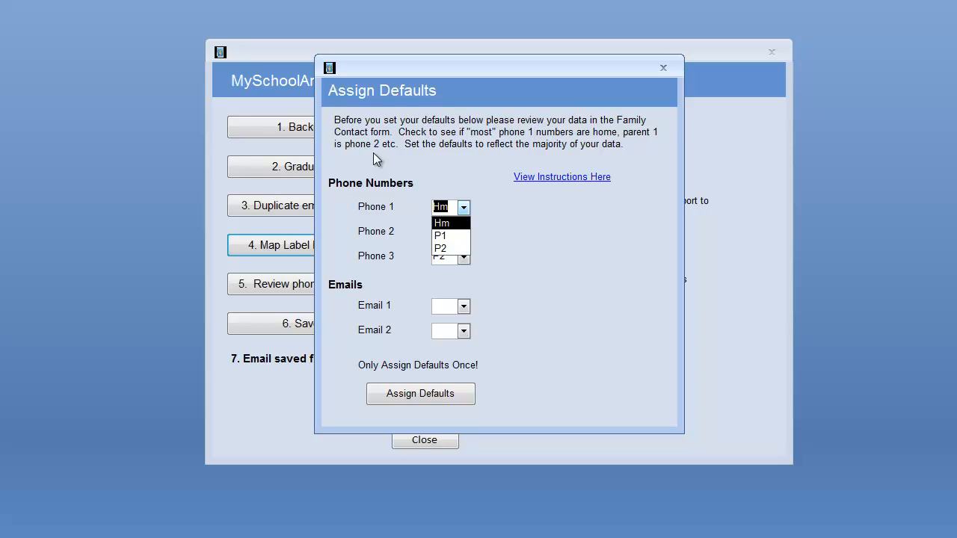
{"action": "left_click", "coordinate": [464, 208]}
{"action": "left_click", "coordinate": [463, 232]}
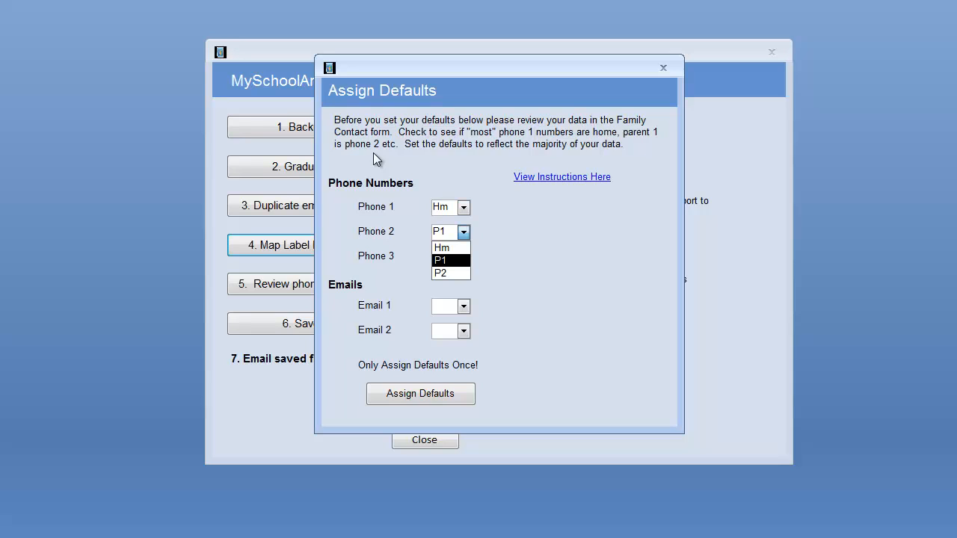
{"action": "left_click", "coordinate": [464, 232]}
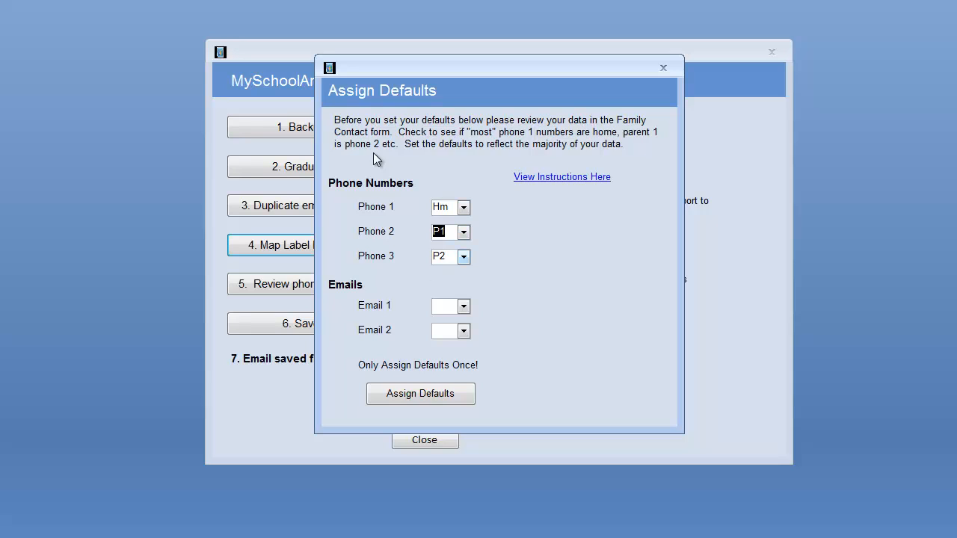
{"action": "left_click", "coordinate": [463, 257]}
{"action": "left_click", "coordinate": [463, 257]}
Set the label defaults for Email 1 to P1 and Email 2 to P2
{"action": "left_click", "coordinate": [463, 307]}
{"action": "left_click", "coordinate": [449, 322]}
{"action": "left_click", "coordinate": [463, 331]}
{"action": "left_click", "coordinate": [448, 360]}
Try the swapped phone mapping with Phone 2 as P2 and Phone 3 as P1, and return them to P1 and P2
{"action": "left_click", "coordinate": [464, 233]}
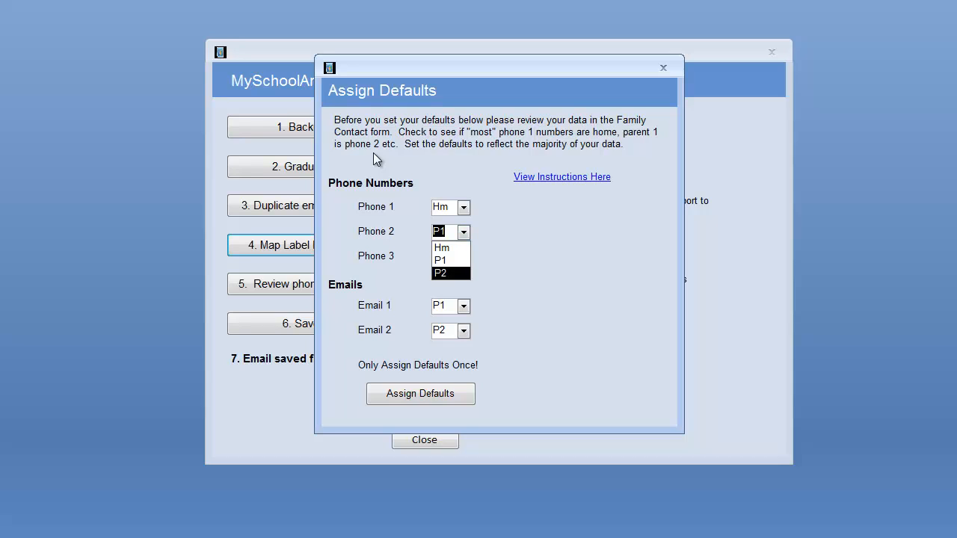
{"action": "left_click", "coordinate": [451, 274]}
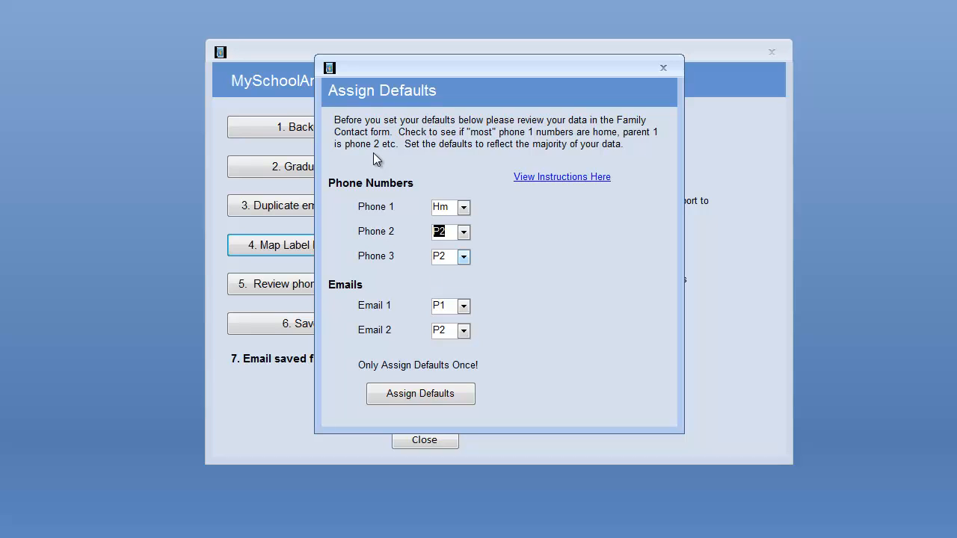
{"action": "left_click", "coordinate": [463, 258]}
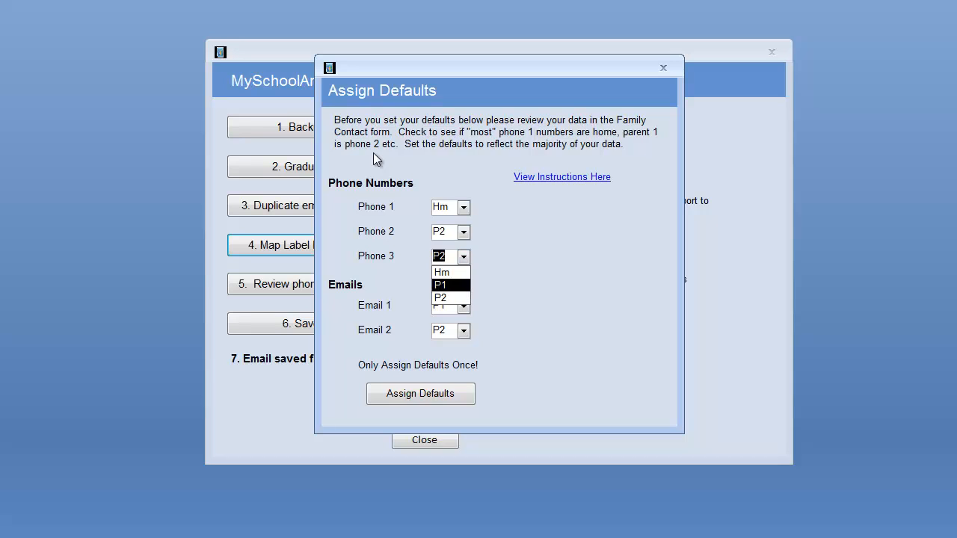
{"action": "left_click", "coordinate": [450, 285]}
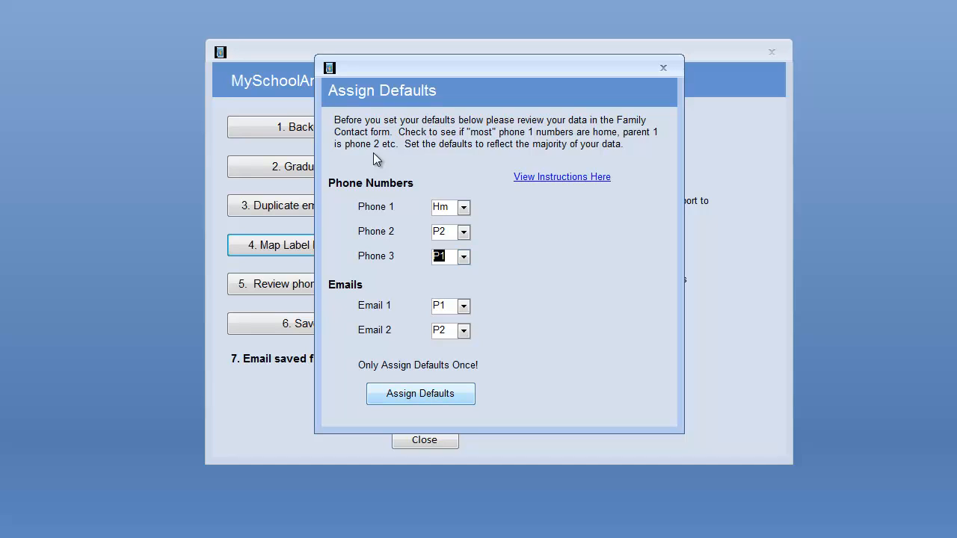
{"action": "left_click", "coordinate": [464, 233]}
{"action": "left_click", "coordinate": [449, 260]}
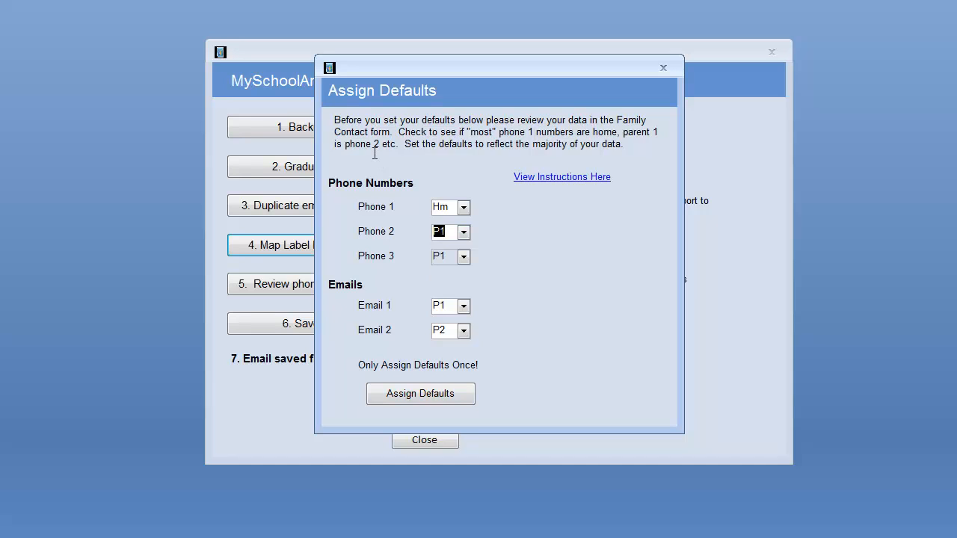
{"action": "left_click", "coordinate": [463, 256]}
{"action": "left_click", "coordinate": [448, 297]}
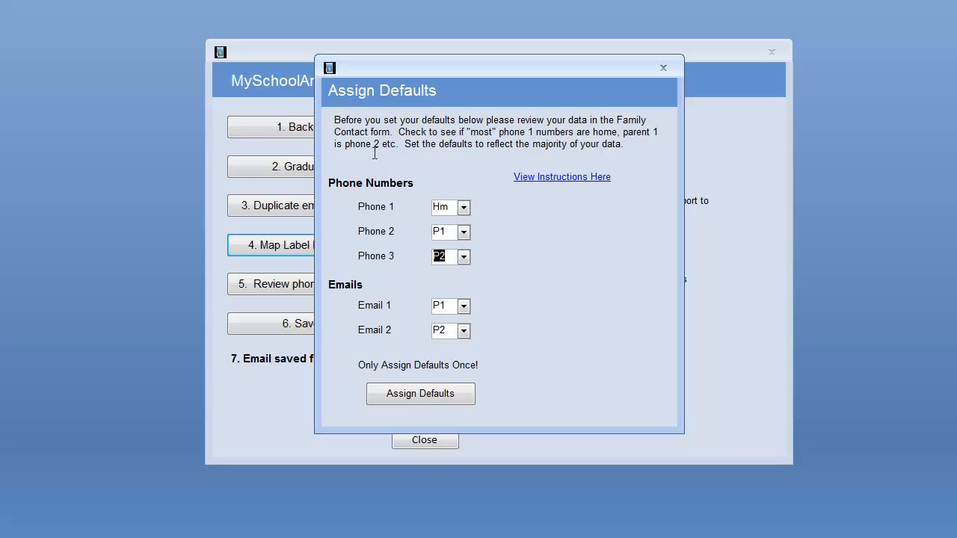
Assign the chosen phone and email label defaults to the data and close the Assign Defaults form
{"action": "left_click", "coordinate": [421, 393]}
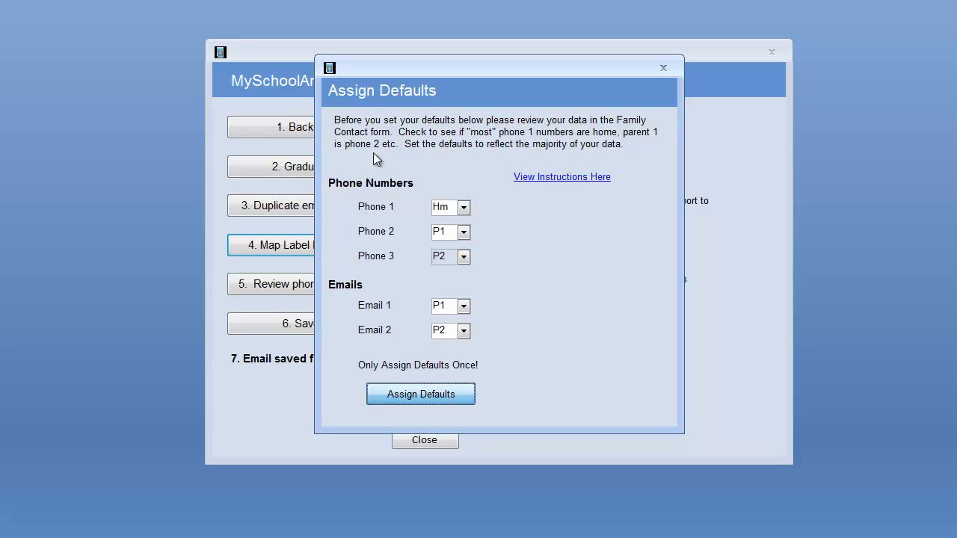
{"action": "left_click", "coordinate": [514, 295]}
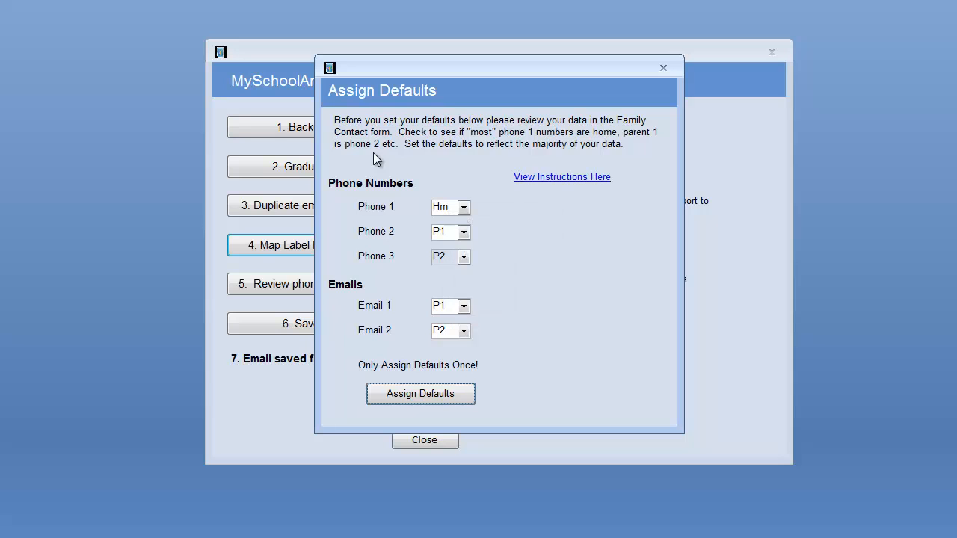
{"action": "left_click", "coordinate": [663, 68]}
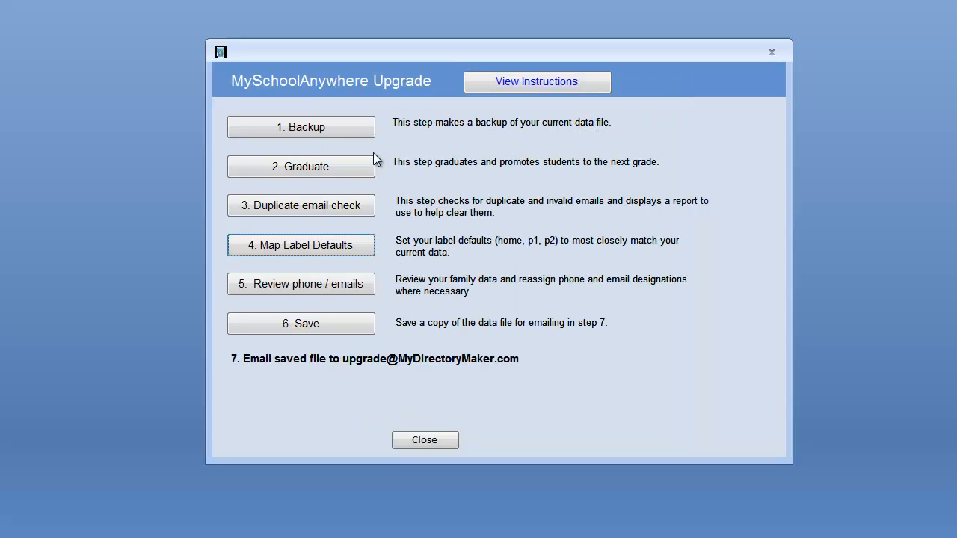
Open the phone and email review step and check the first family's labels in both households against its numbers and parents
{"action": "left_click", "coordinate": [301, 285]}
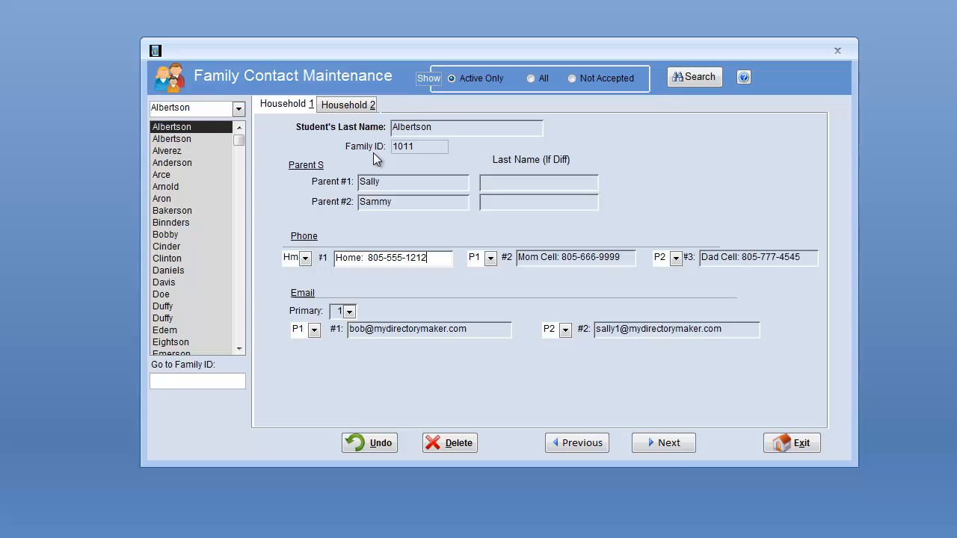
{"action": "key", "text": "alt+2"}
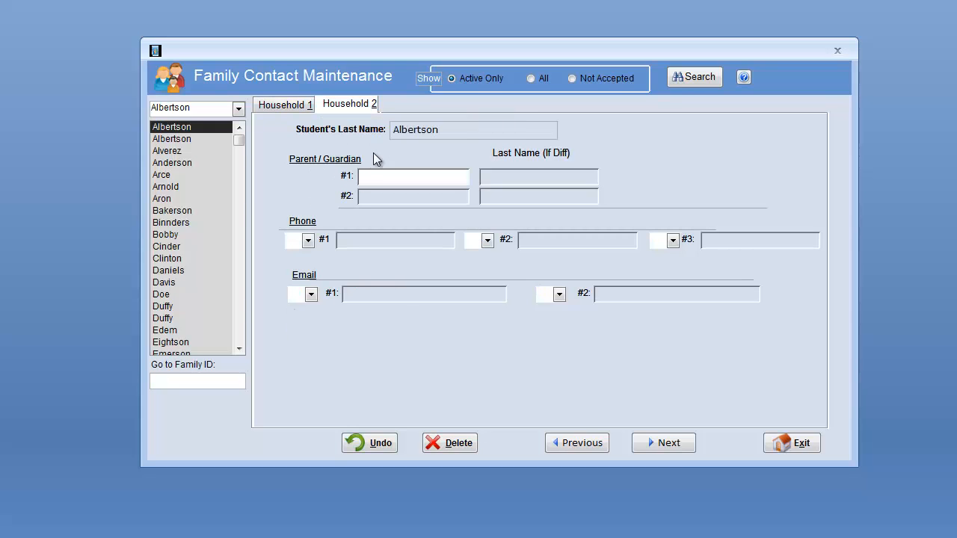
{"action": "key", "text": "alt+1"}
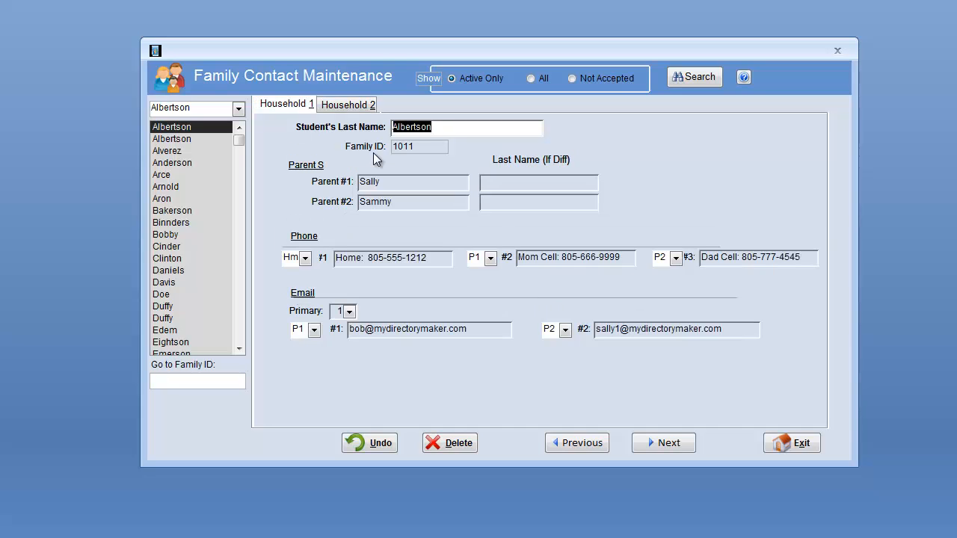
{"action": "left_click", "coordinate": [423, 258]}
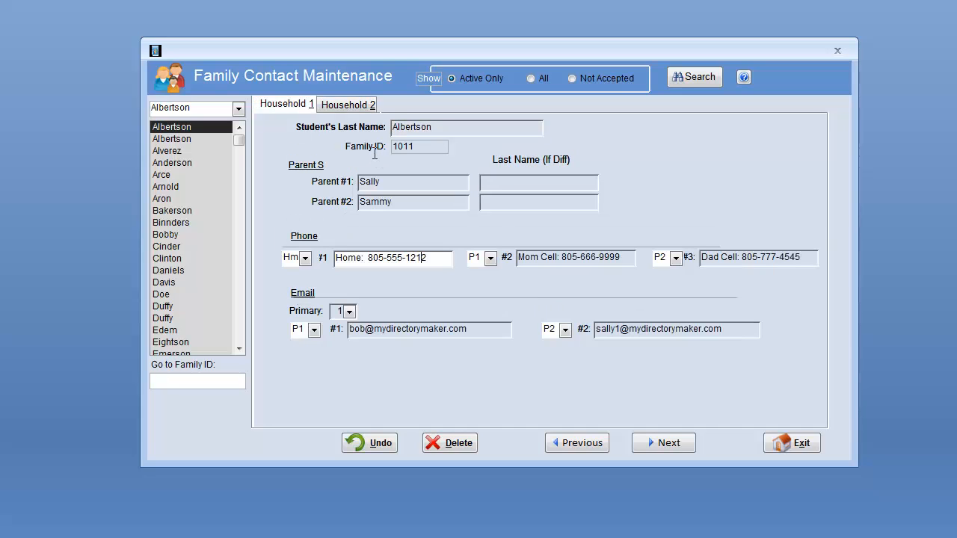
{"action": "key", "text": "Tab"}
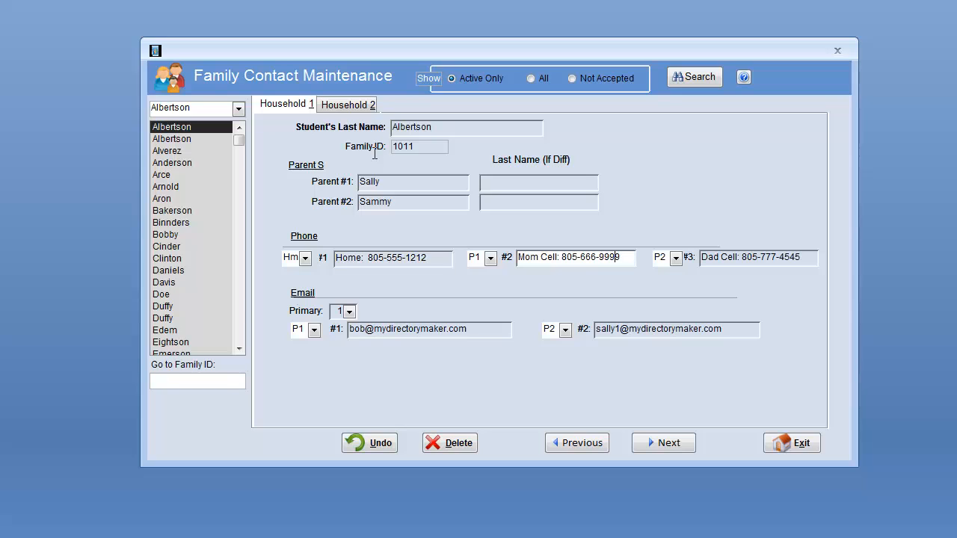
{"action": "key", "text": "Tab"}
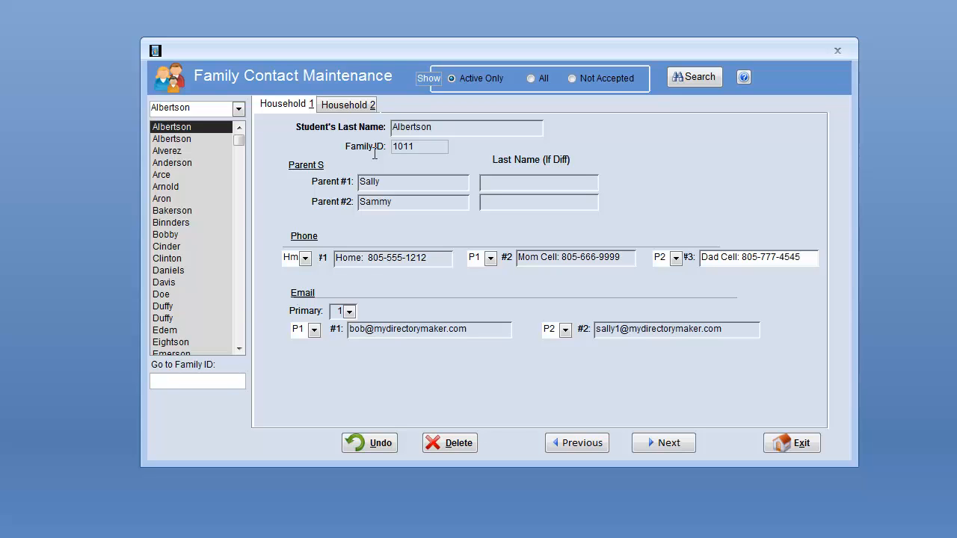
{"action": "key", "text": "Tab"}
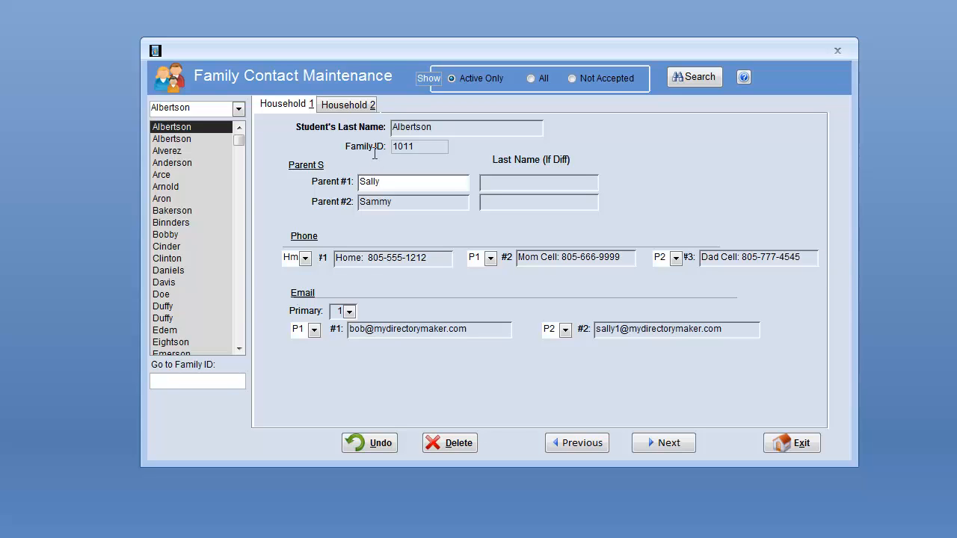
Swap the first family's Household 1 email designations, setting email #2 to p1 and email #1 to p2
{"action": "key", "text": "Tab"}
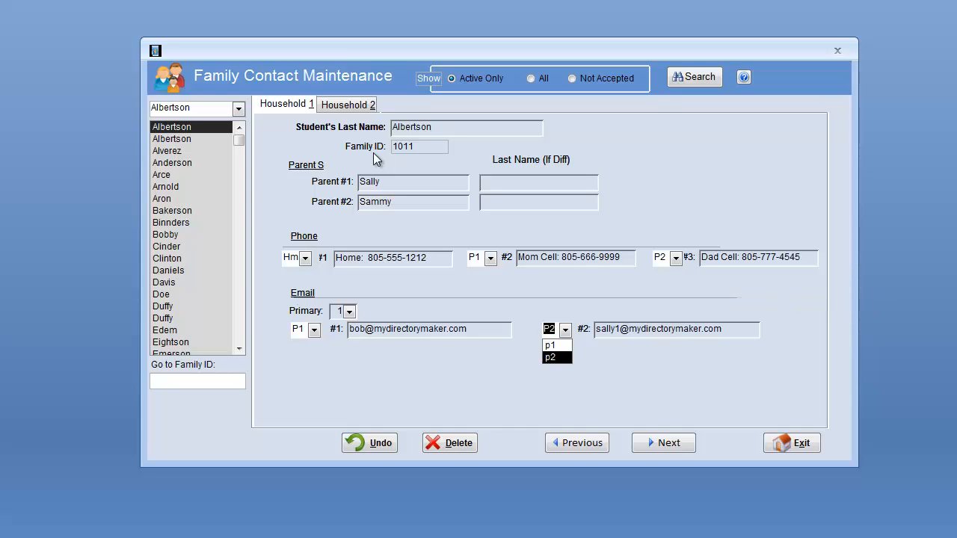
{"action": "key", "text": "Up"}
{"action": "key", "text": "Return"}
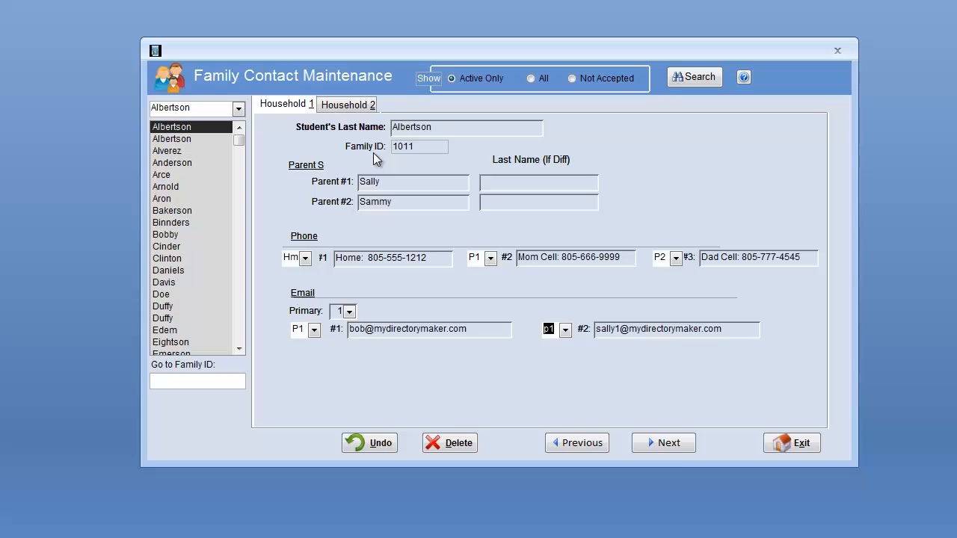
{"action": "key", "text": "shift+Tab"}
{"action": "key", "text": "shift+Tab"}
{"action": "key", "text": "alt+Down"}
{"action": "key", "text": "Down"}
{"action": "key", "text": "Return"}
{"action": "key", "text": "Tab"}
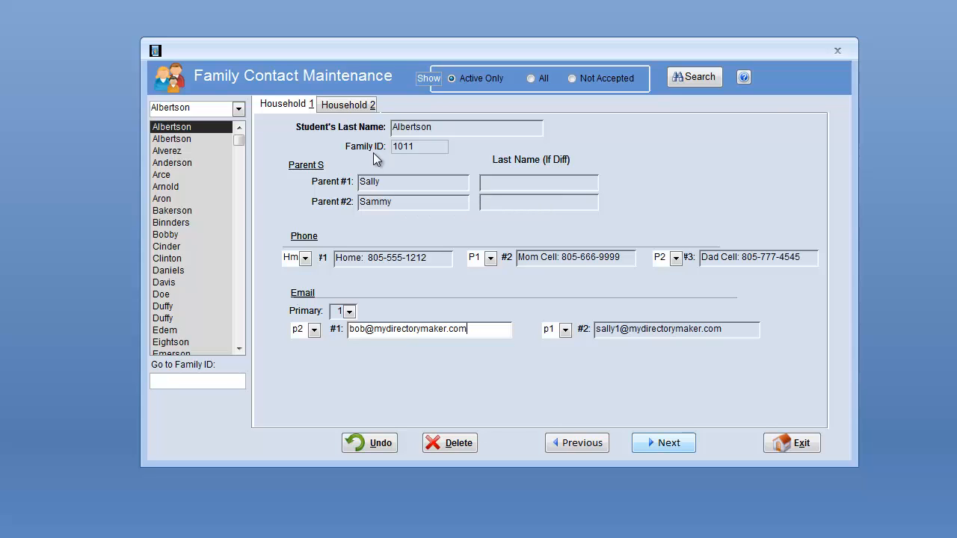
Go through the next five family records and check their phone and email labels against the parents listed in Household 1
{"action": "left_click", "coordinate": [663, 441]}
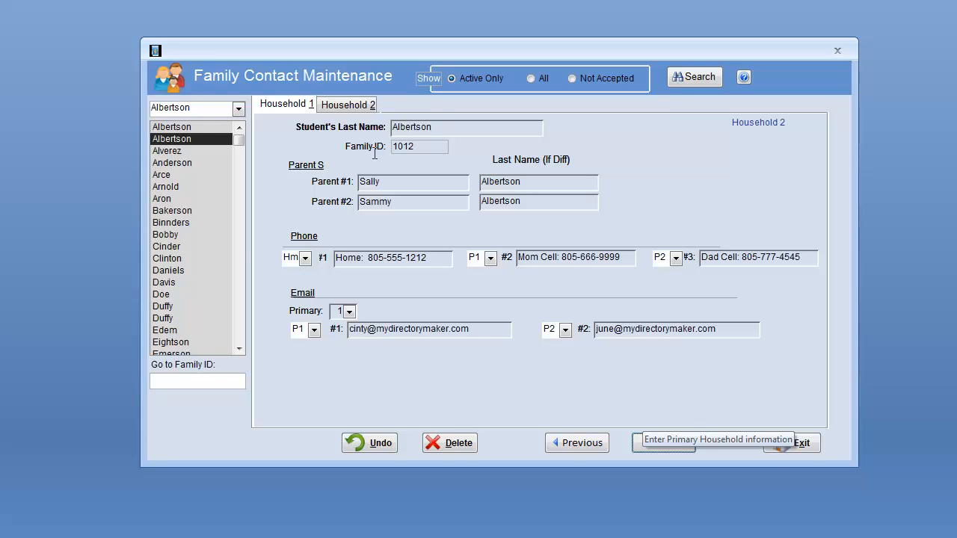
{"action": "left_click", "coordinate": [434, 258]}
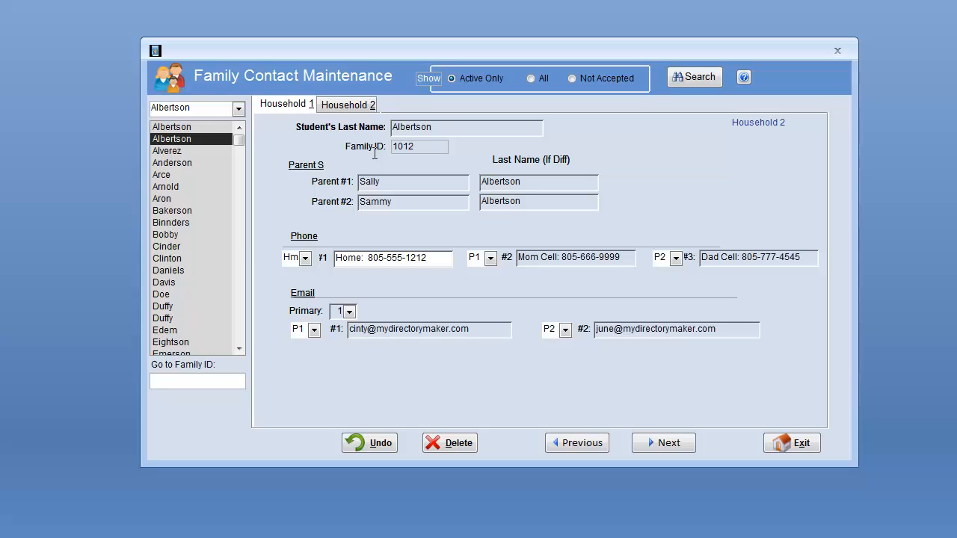
{"action": "left_click", "coordinate": [473, 330]}
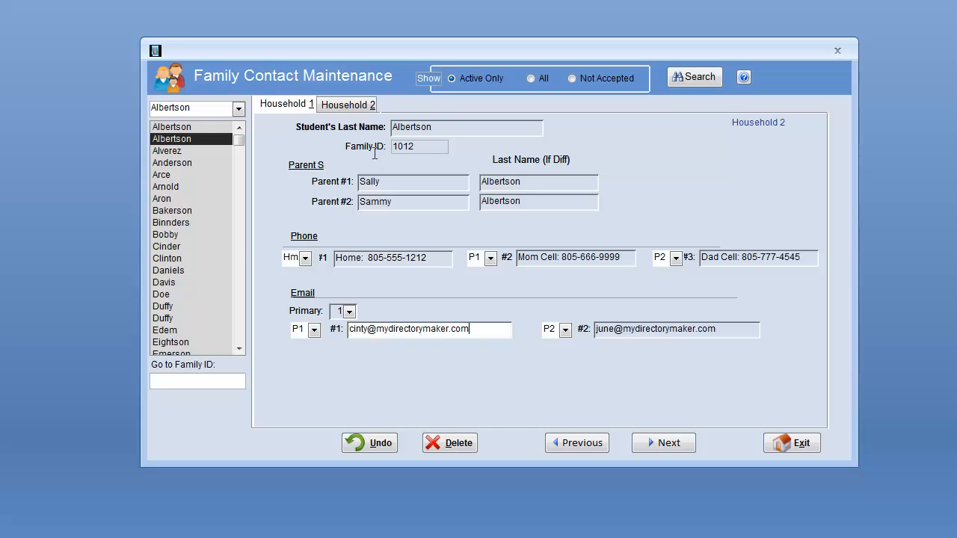
{"action": "left_click", "coordinate": [719, 329]}
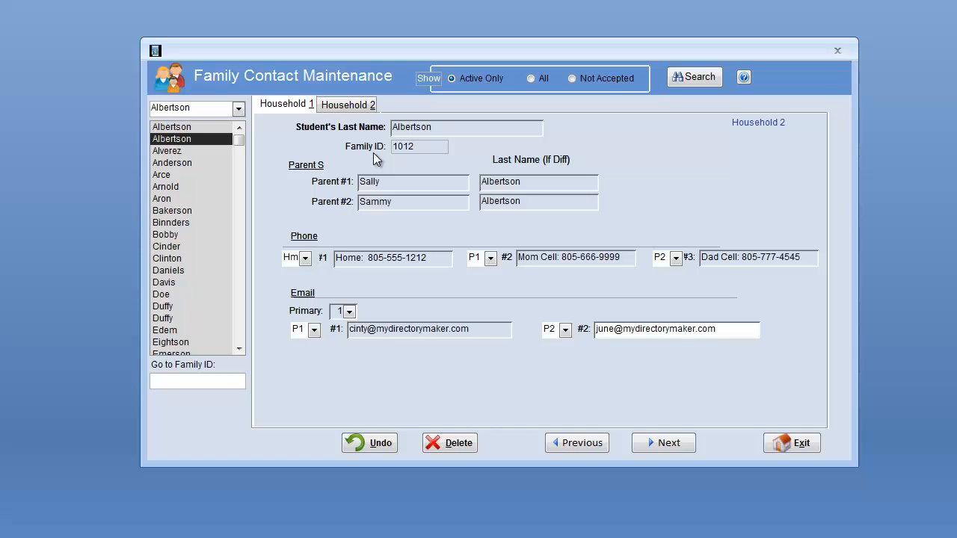
{"action": "left_click", "coordinate": [664, 443]}
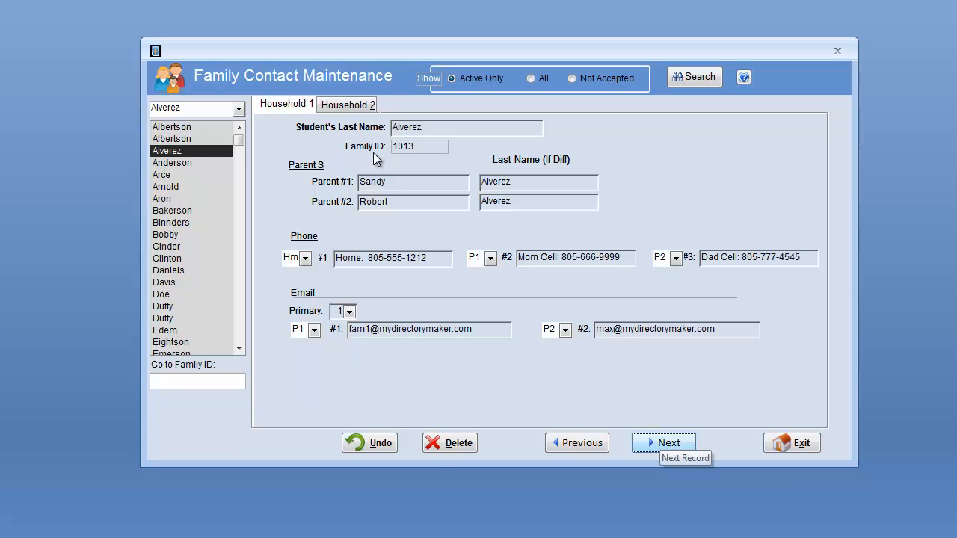
{"action": "left_click", "coordinate": [664, 443]}
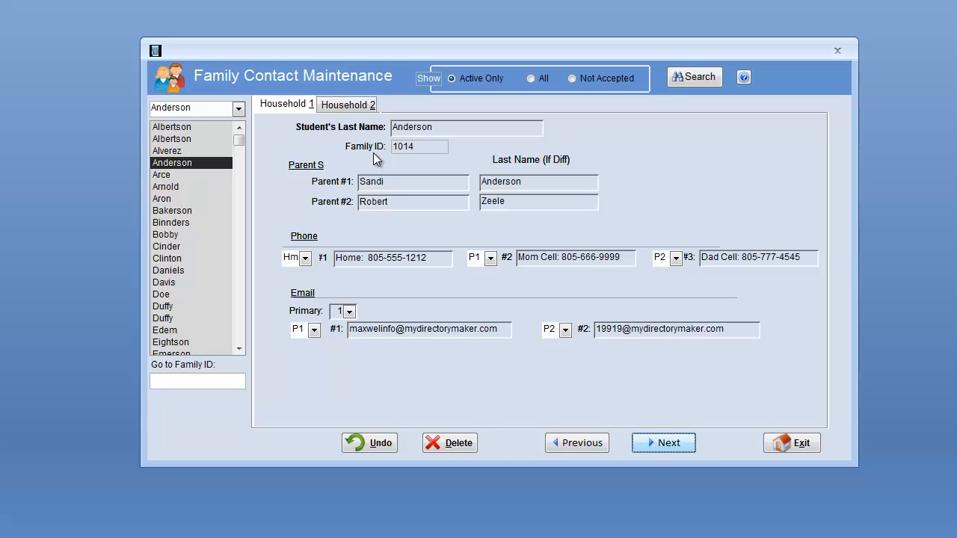
{"action": "left_click", "coordinate": [663, 442]}
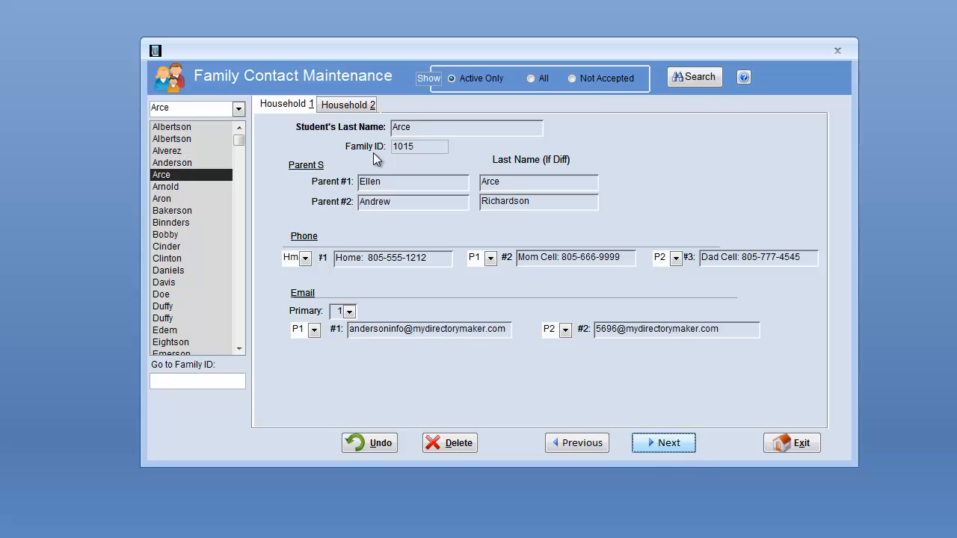
{"action": "left_click", "coordinate": [663, 443]}
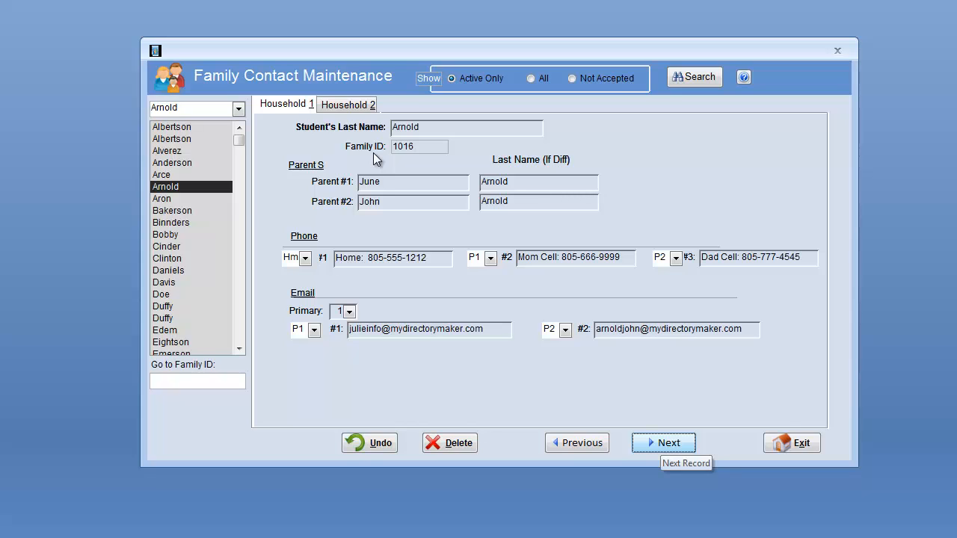
Go through the following four family records and check their Household 1 phone and email designations against the listed parents
{"action": "left_click", "coordinate": [663, 442]}
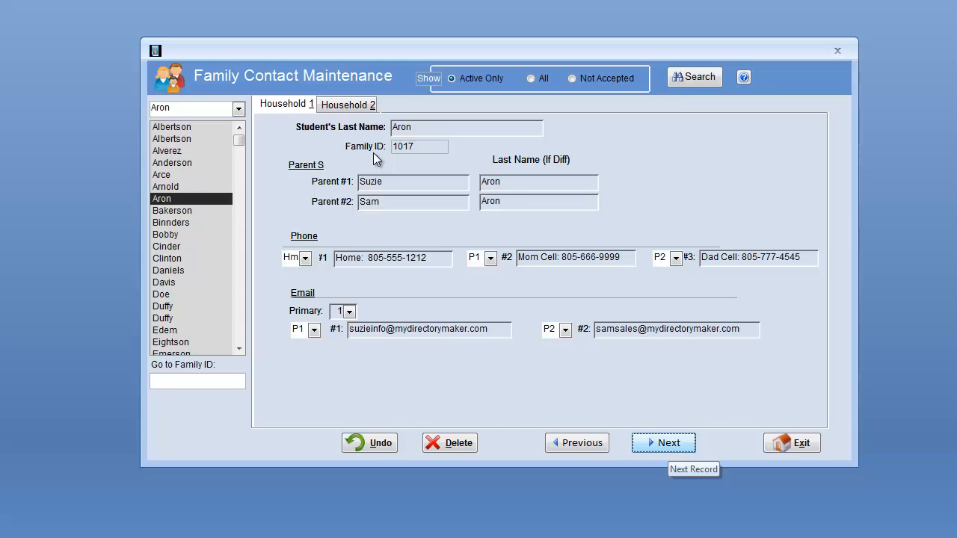
{"action": "left_click", "coordinate": [663, 443]}
{"action": "key", "text": "Return"}
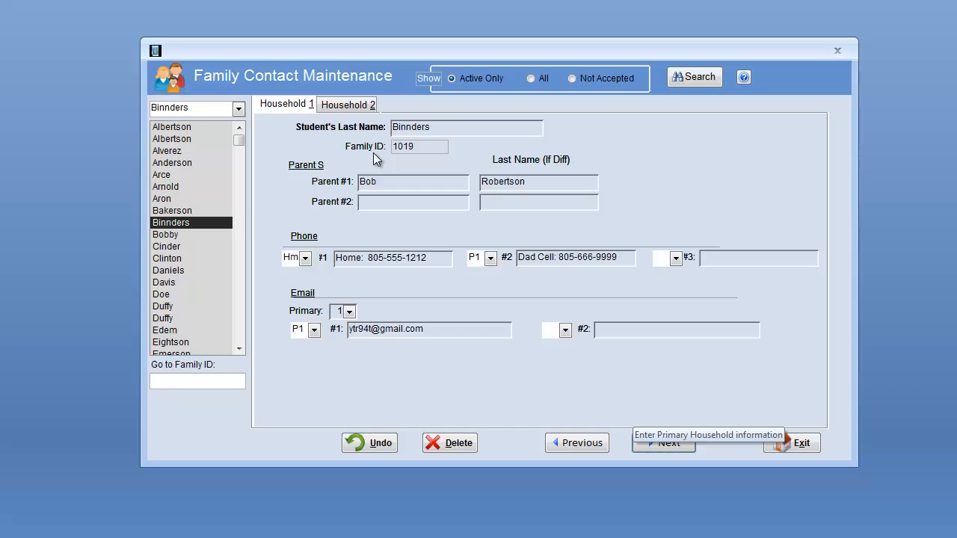
{"action": "key", "text": "Return"}
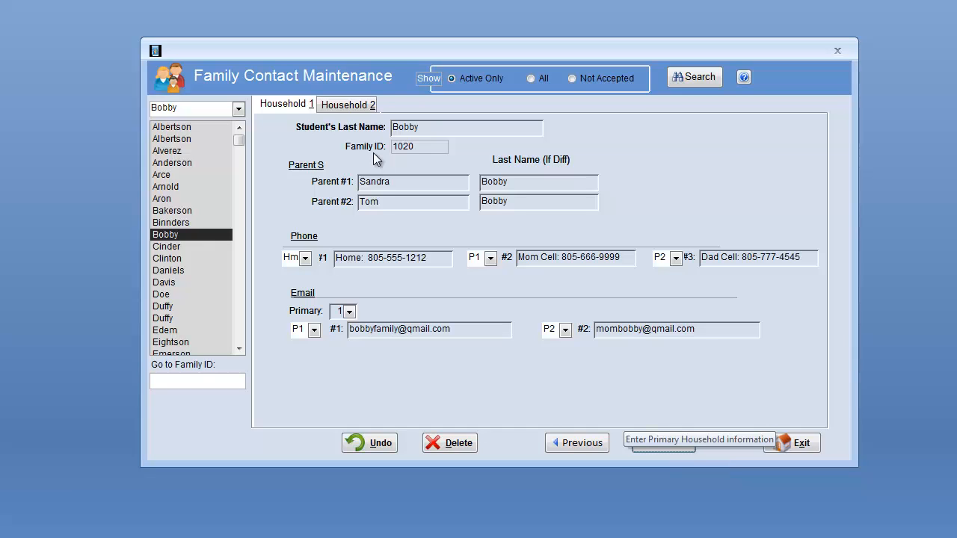
Replace Parent #1's first name with P1 in the current family's Household 1, clear that parent's last name, and move to the next record
{"action": "left_click", "coordinate": [634, 329]}
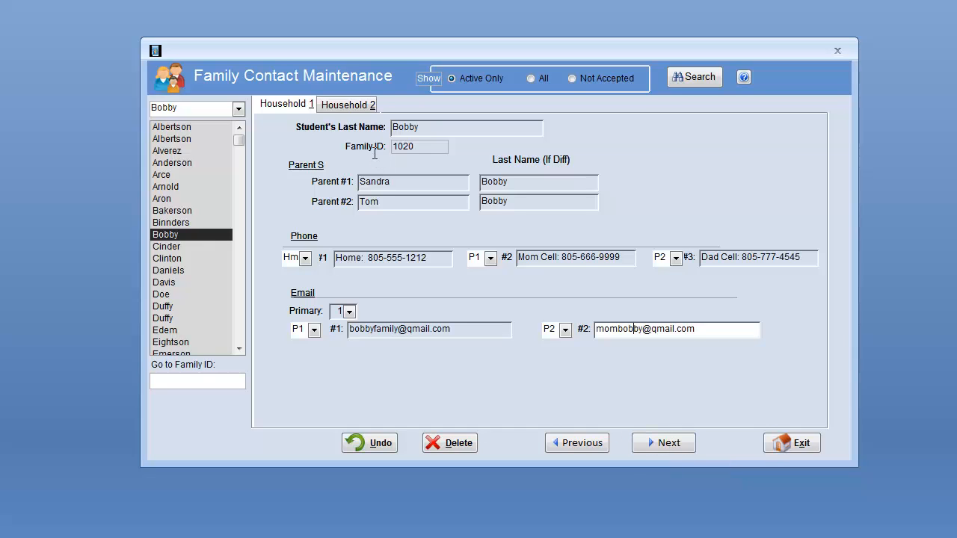
{"action": "key", "text": "Tab"}
{"action": "type", "text": "P"}
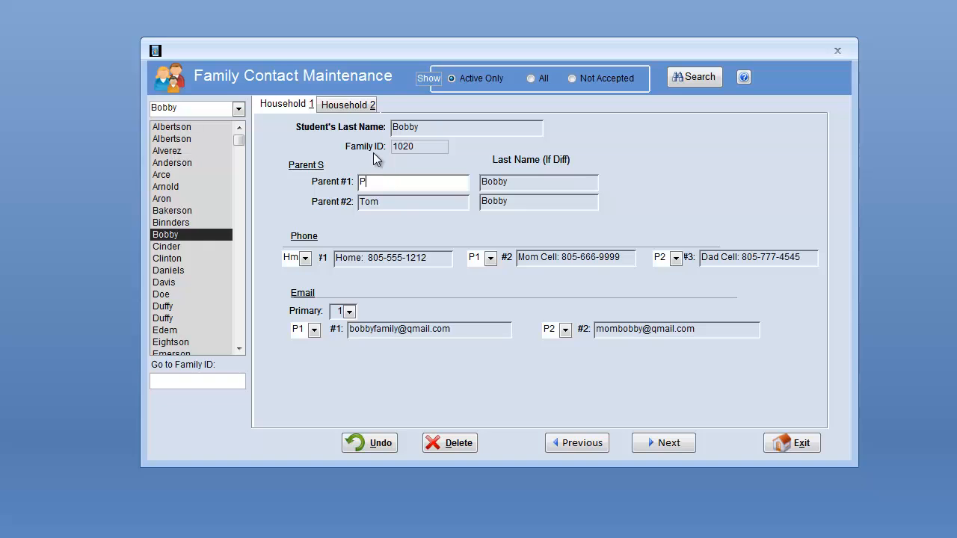
{"action": "type", "text": "1"}
{"action": "key", "text": "Tab"}
{"action": "key", "text": "BackSpace"}
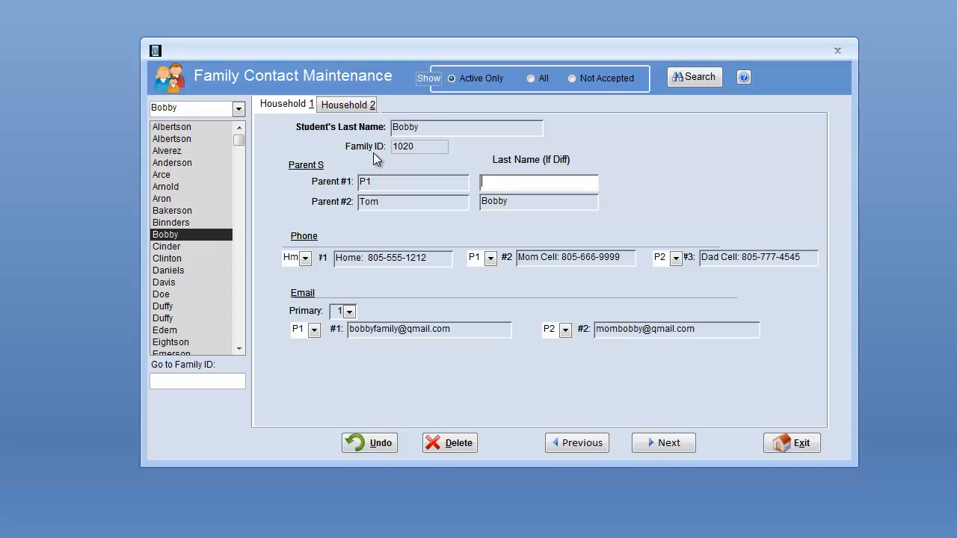
{"action": "key", "text": "Tab"}
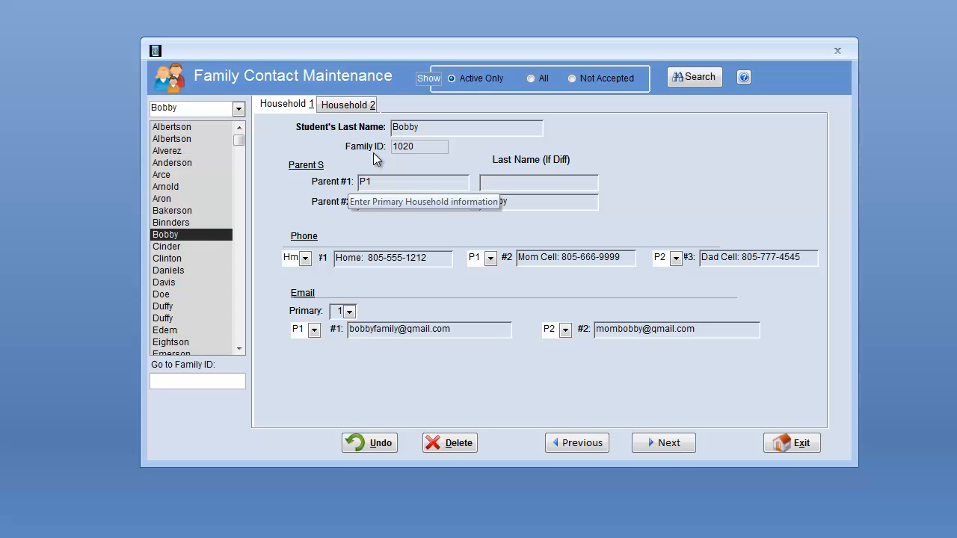
{"action": "key", "text": "shift+Tab"}
{"action": "key", "text": "Tab"}
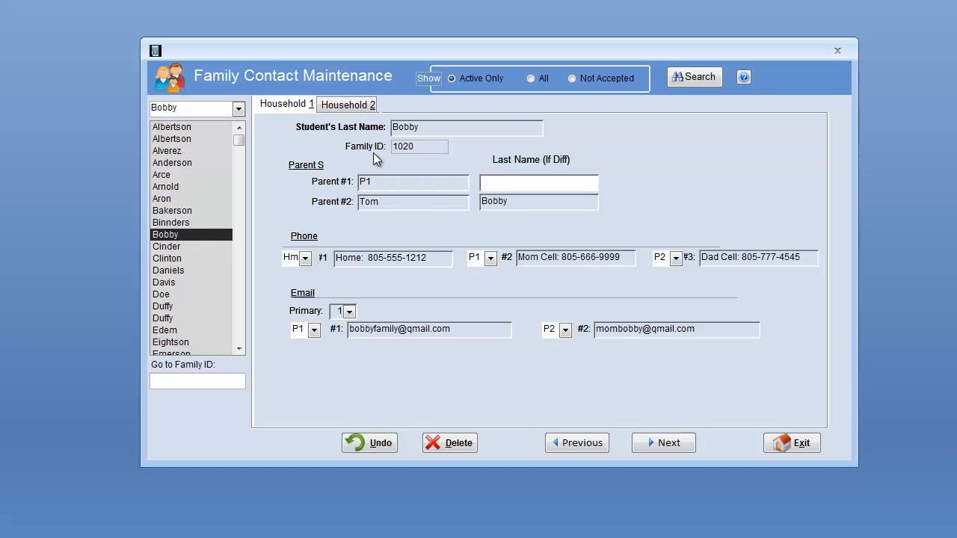
{"action": "key", "text": "alt+n"}
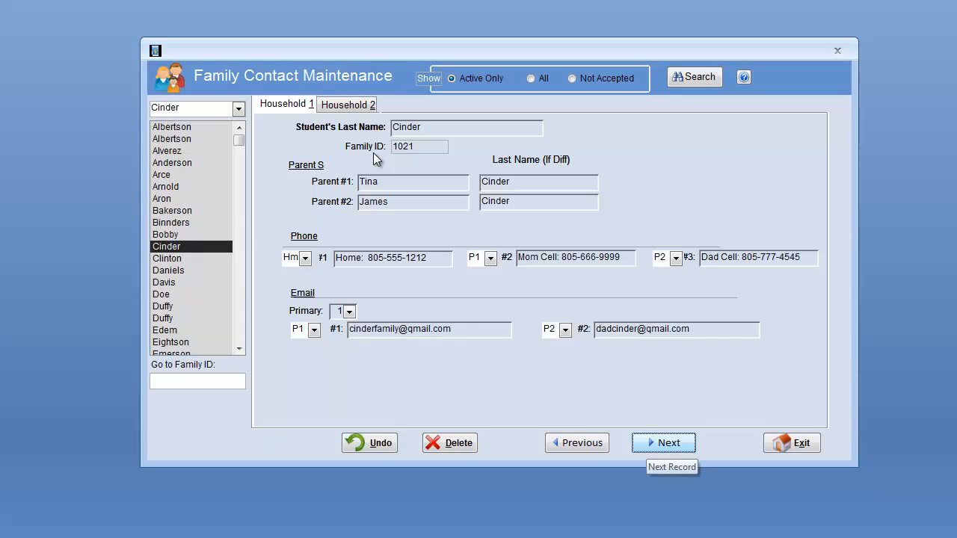
Check the current family's three phone entries against their labels, and review the designations in the next three family records
{"action": "left_click", "coordinate": [430, 258]}
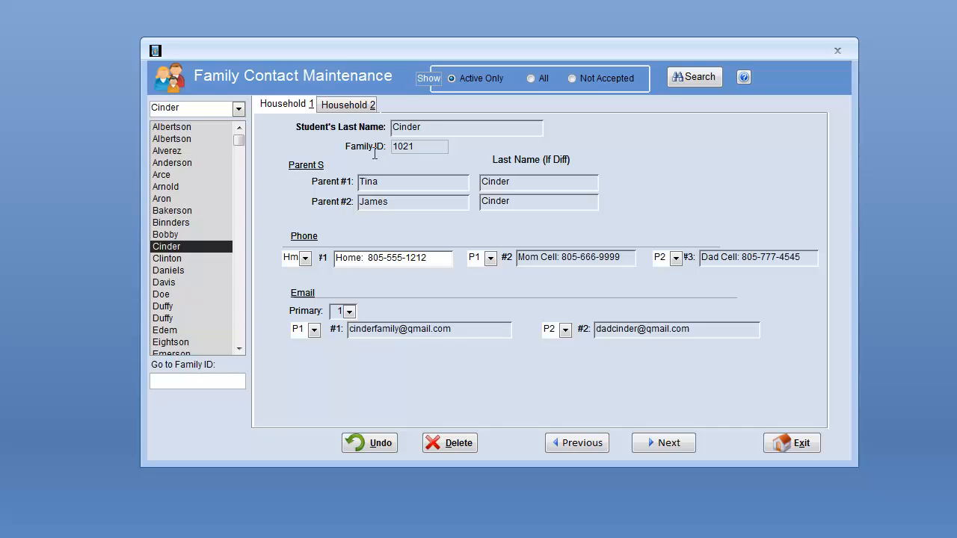
{"action": "key", "text": "Tab"}
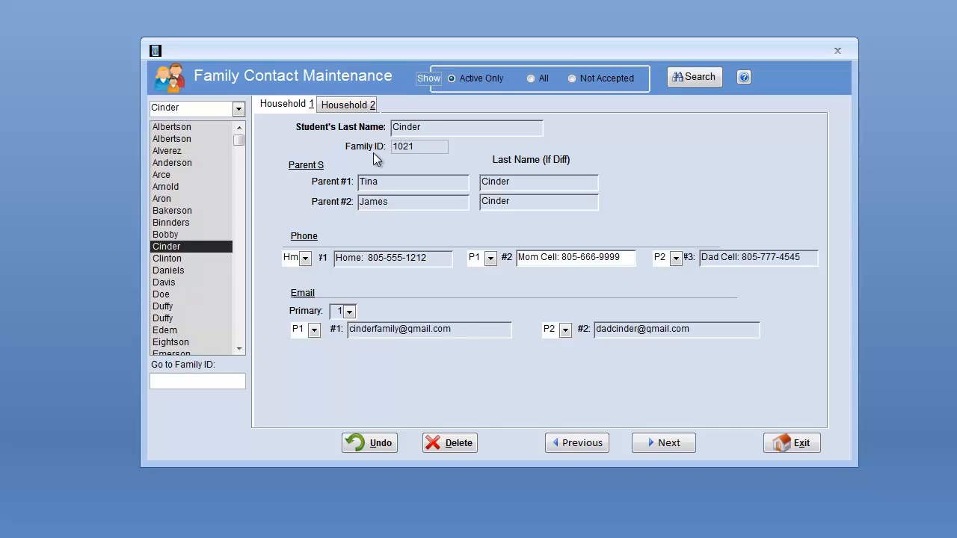
{"action": "key", "text": "Tab"}
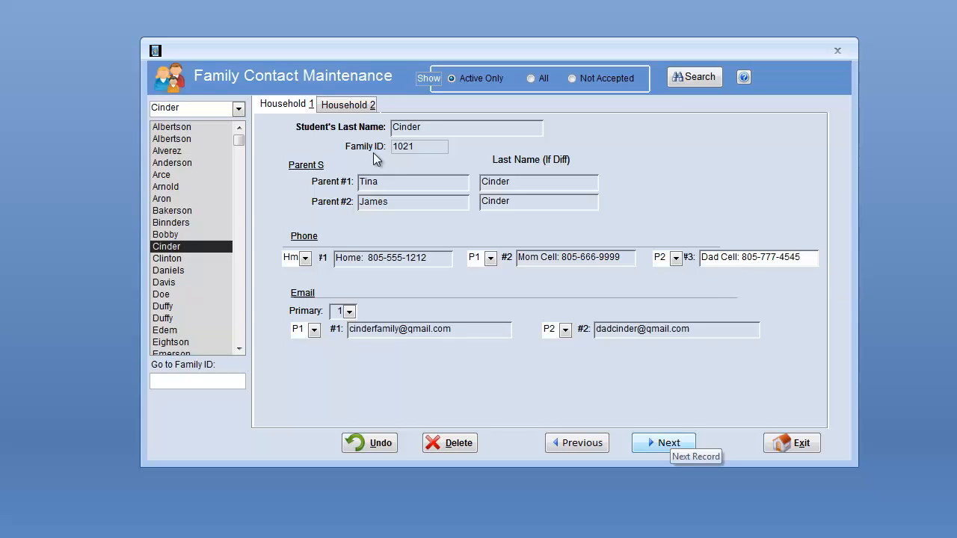
{"action": "left_click", "coordinate": [664, 443]}
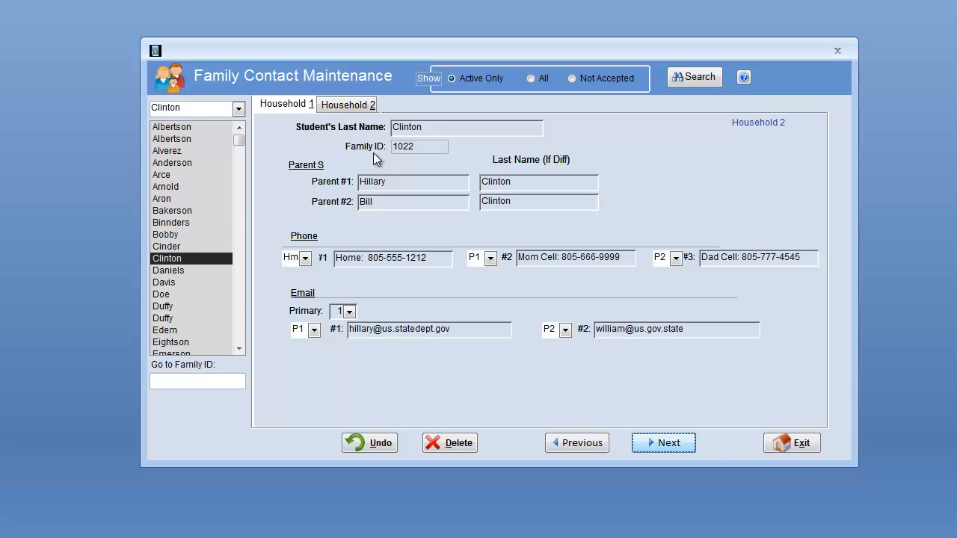
{"action": "left_click", "coordinate": [664, 443]}
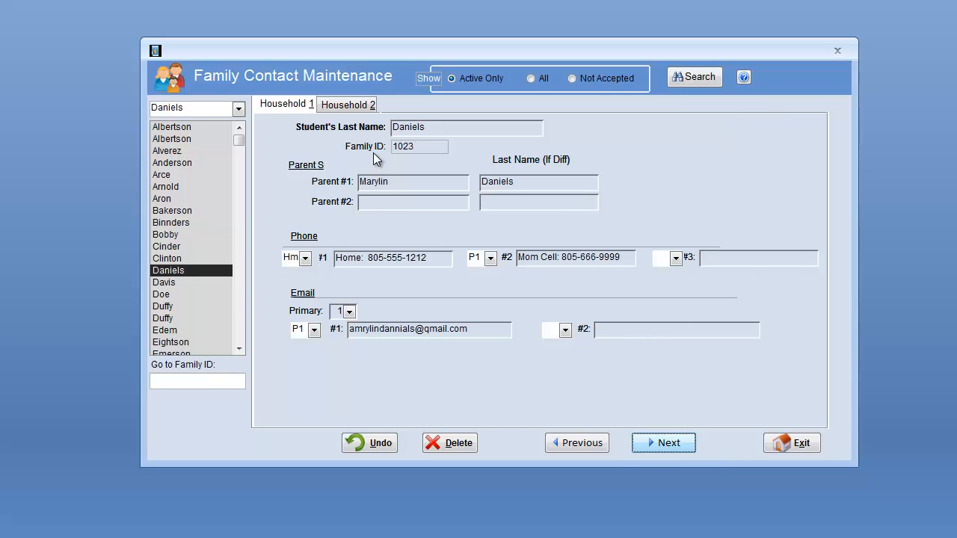
{"action": "left_click", "coordinate": [664, 443]}
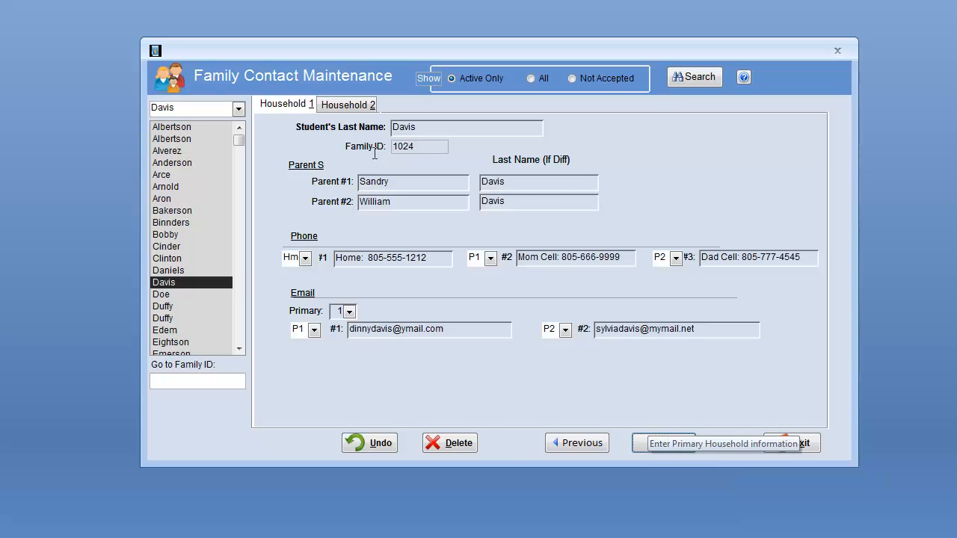
Remove the "Mom Cell:" prefix from phone #2 and the "Dad Cell:" prefix from phone #3 in the family's Household 1
{"action": "left_click_drag", "start_coordinate": [560, 258], "coordinate": [518, 257]}
{"action": "key", "text": "Delete"}
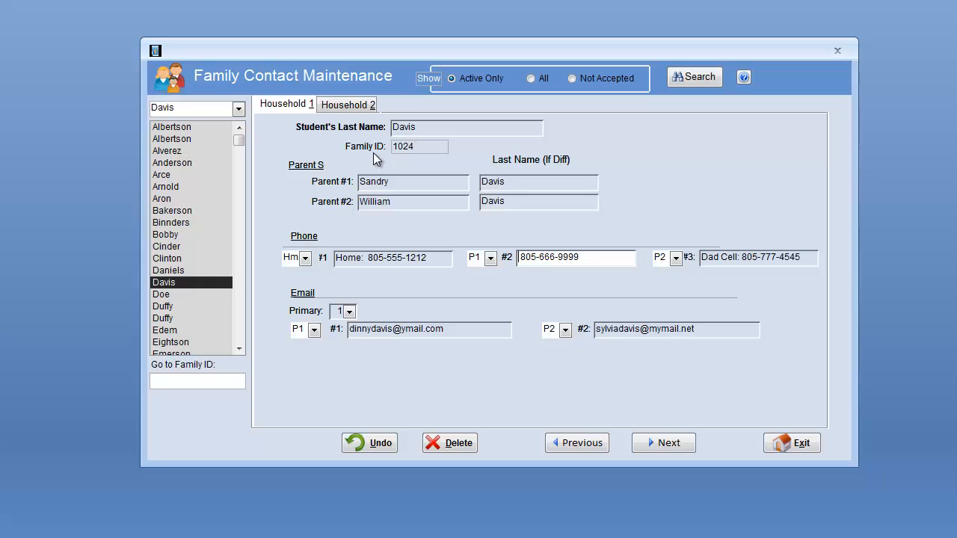
{"action": "key", "text": "Delete"}
{"action": "left_click", "coordinate": [742, 258]}
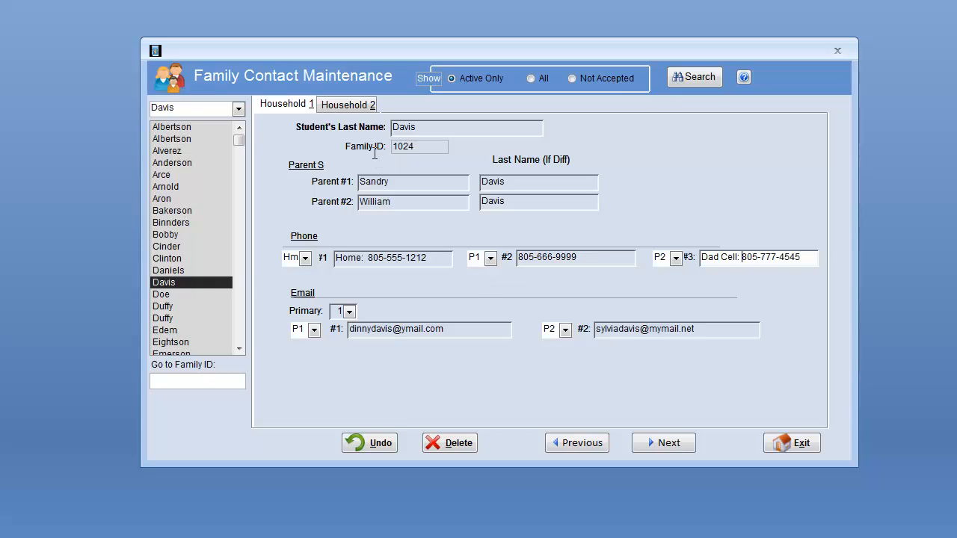
{"action": "key", "text": "BackSpace"}
{"action": "key", "text": "BackSpace"}
{"action": "key", "text": "BackSpace"}
{"action": "key", "text": "BackSpace"}
{"action": "key", "text": "BackSpace"}
{"action": "key", "text": "BackSpace"}
{"action": "key", "text": "BackSpace"}
{"action": "key", "text": "BackSpace"}
{"action": "key", "text": "BackSpace"}
{"action": "key", "text": "BackSpace"}
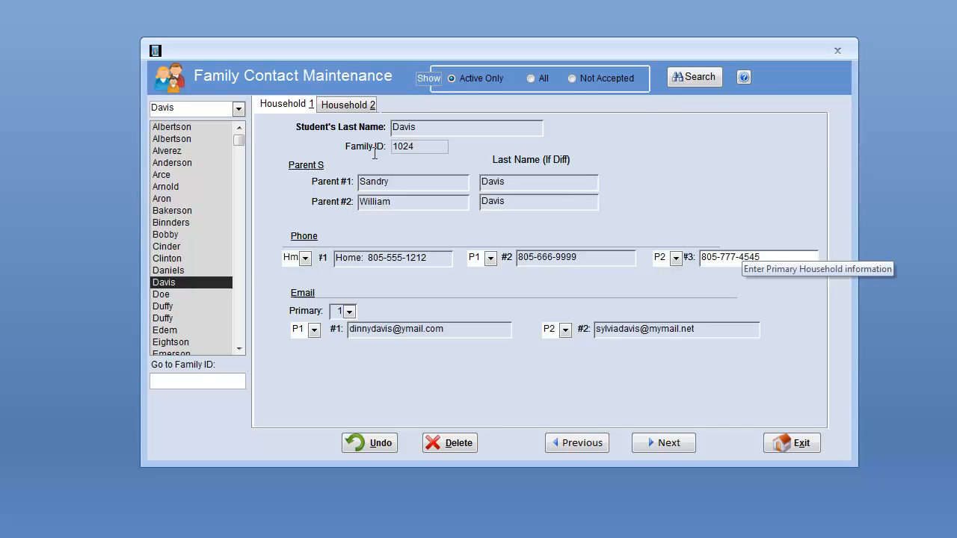
Check this family's email and phone entries, review the next four family records, and exit the family contact form
{"action": "left_click", "coordinate": [445, 329]}
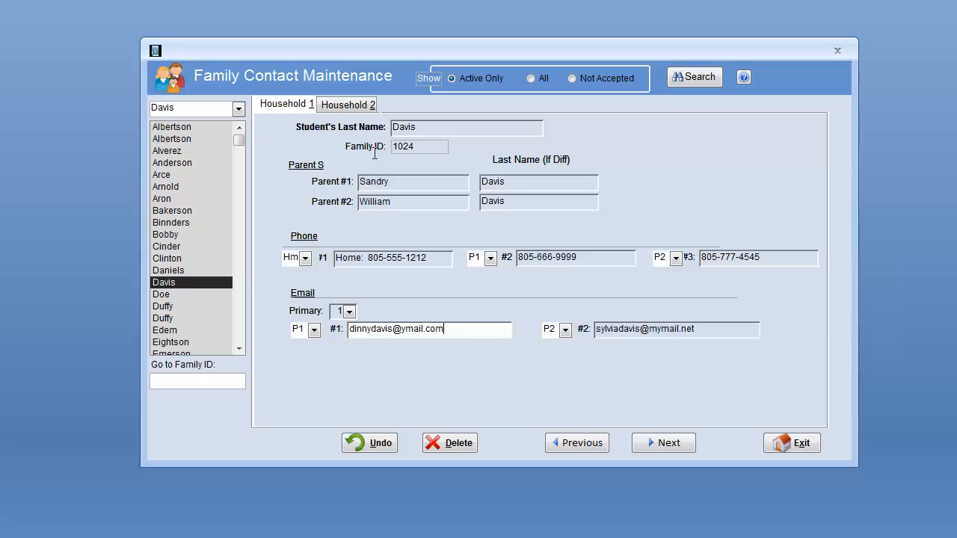
{"action": "left_click", "coordinate": [696, 330]}
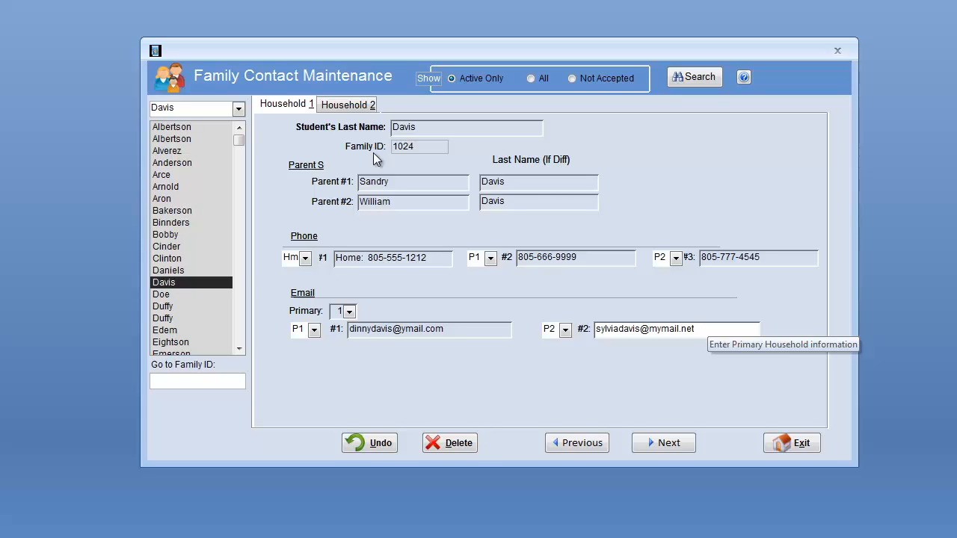
{"action": "left_click", "coordinate": [589, 258]}
{"action": "left_click", "coordinate": [430, 258]}
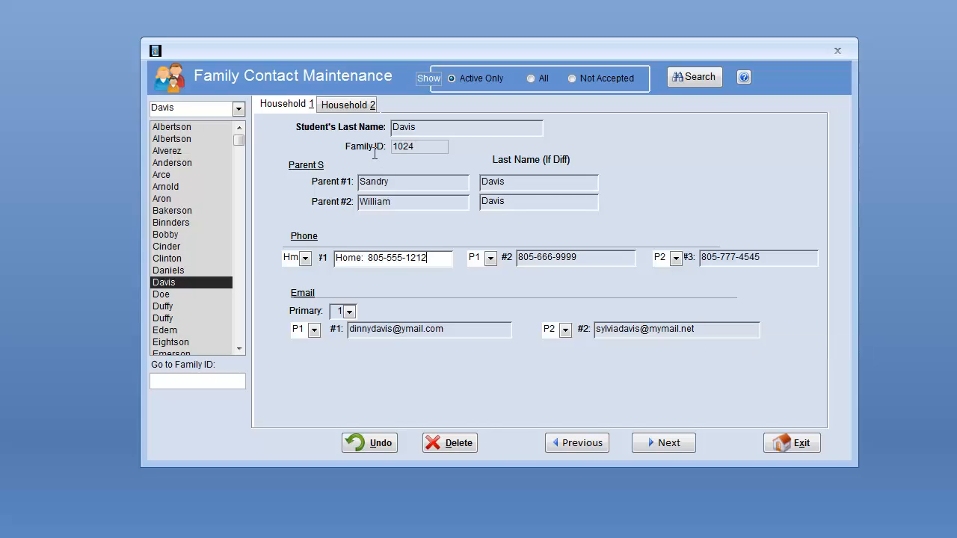
{"action": "left_click", "coordinate": [664, 443]}
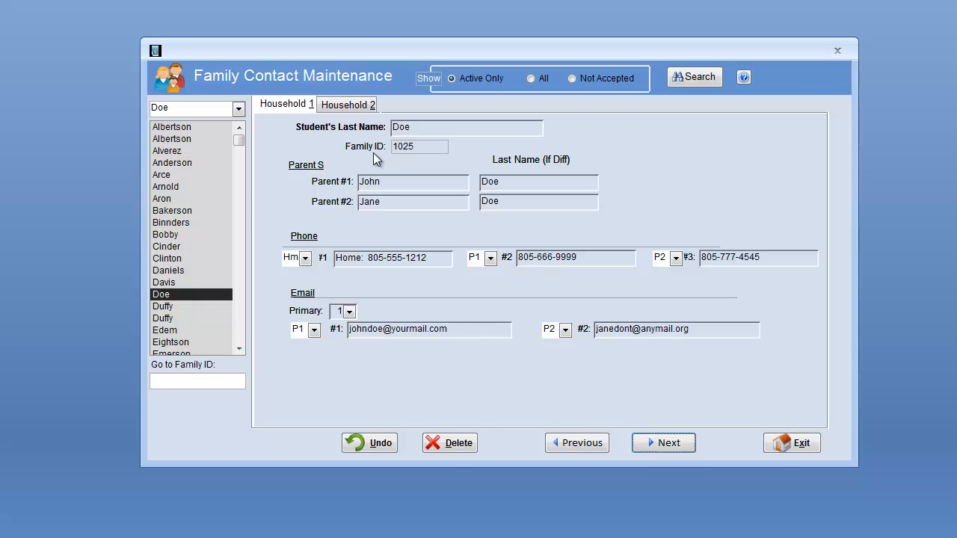
{"action": "left_click", "coordinate": [664, 444]}
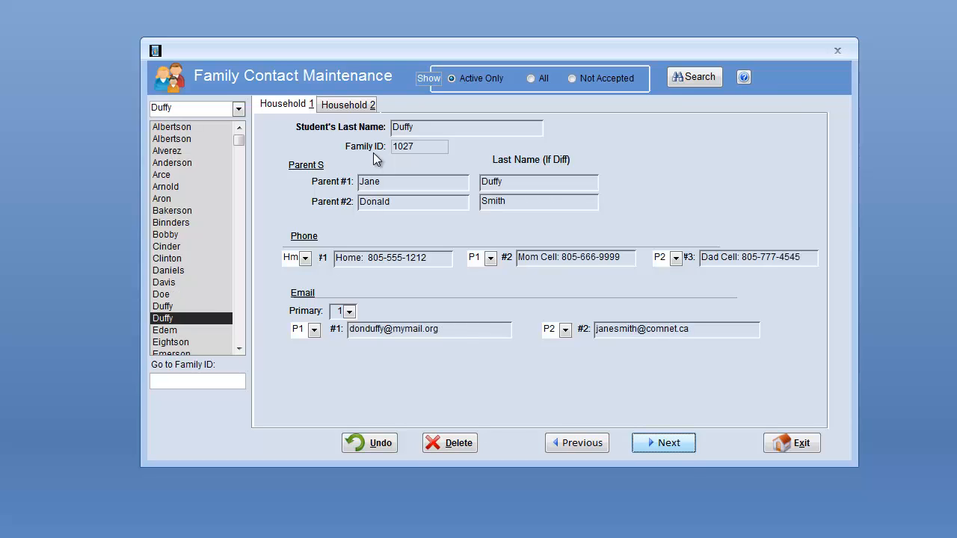
{"action": "left_click", "coordinate": [664, 443]}
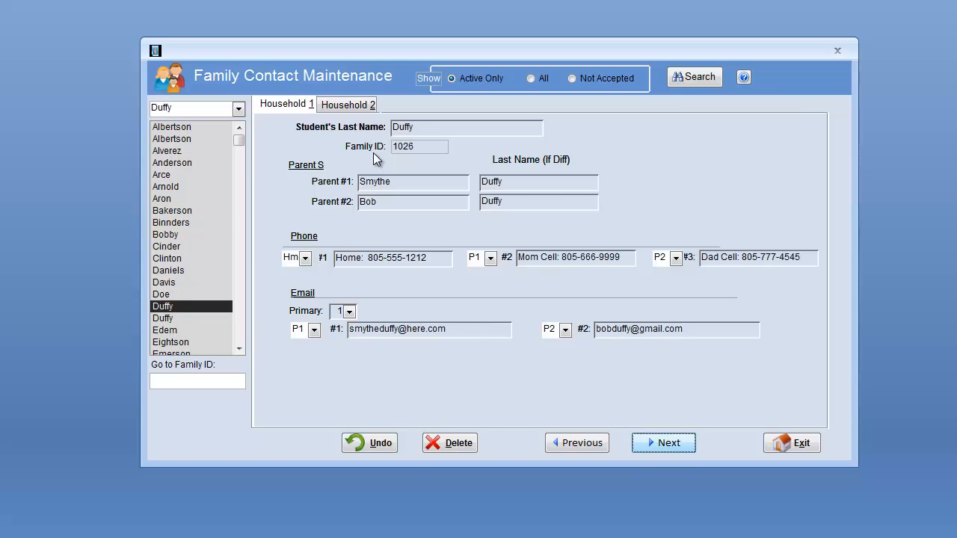
{"action": "left_click", "coordinate": [664, 444]}
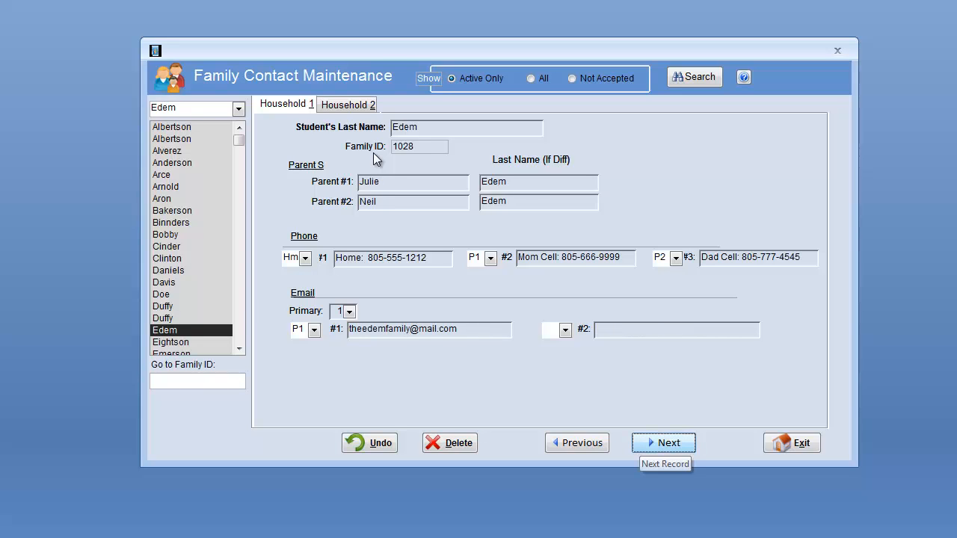
{"action": "key", "text": "space"}
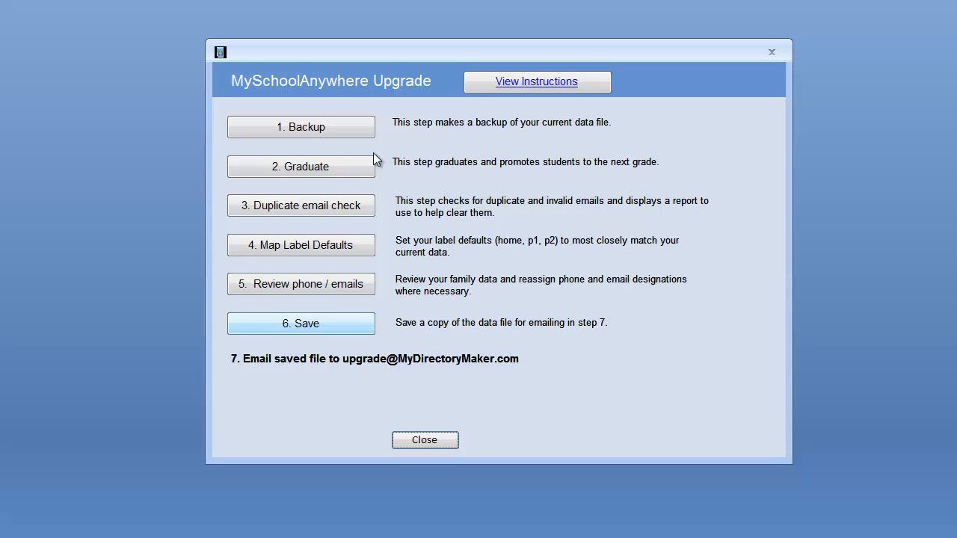
Save a copy of the data file for emailing as "Jackson Elementary backup for myschoolanywhere" in the Documents library
{"action": "left_click", "coordinate": [301, 324]}
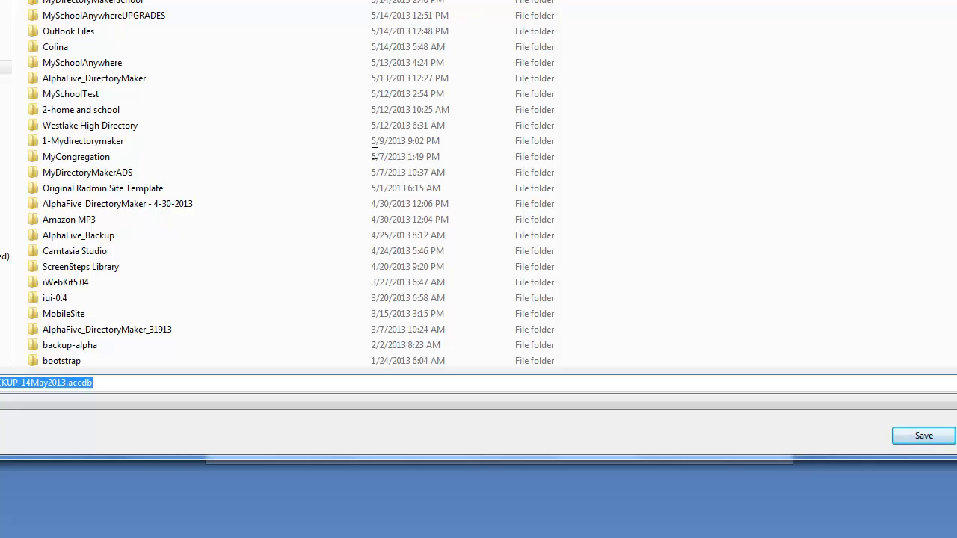
{"action": "key", "text": "Return"}
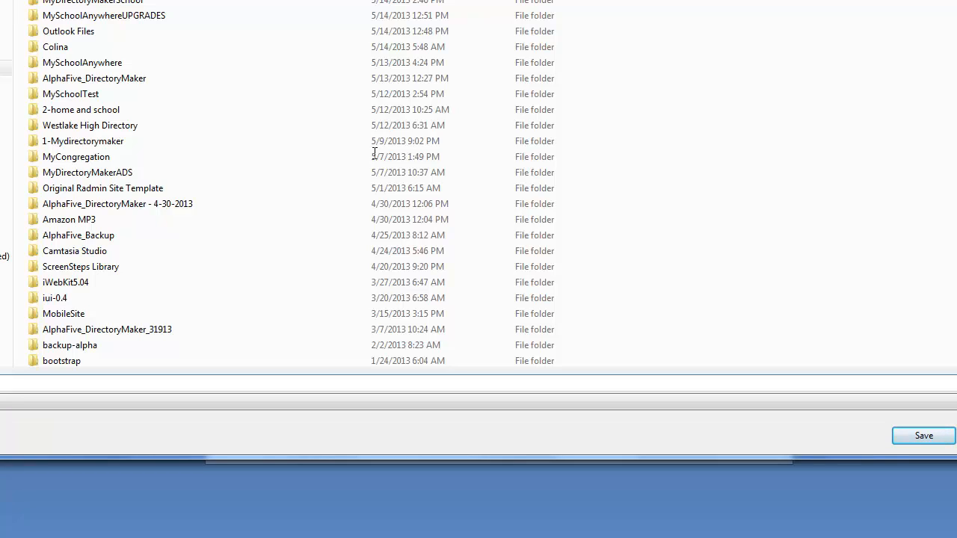
{"action": "type", "text": "re"}
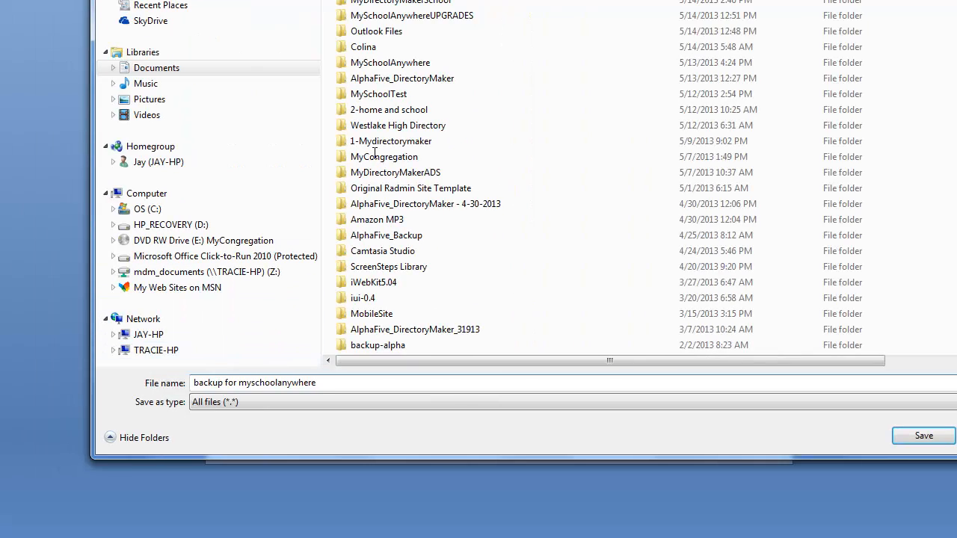
{"action": "key", "text": "Home"}
{"action": "type", "text": "J"}
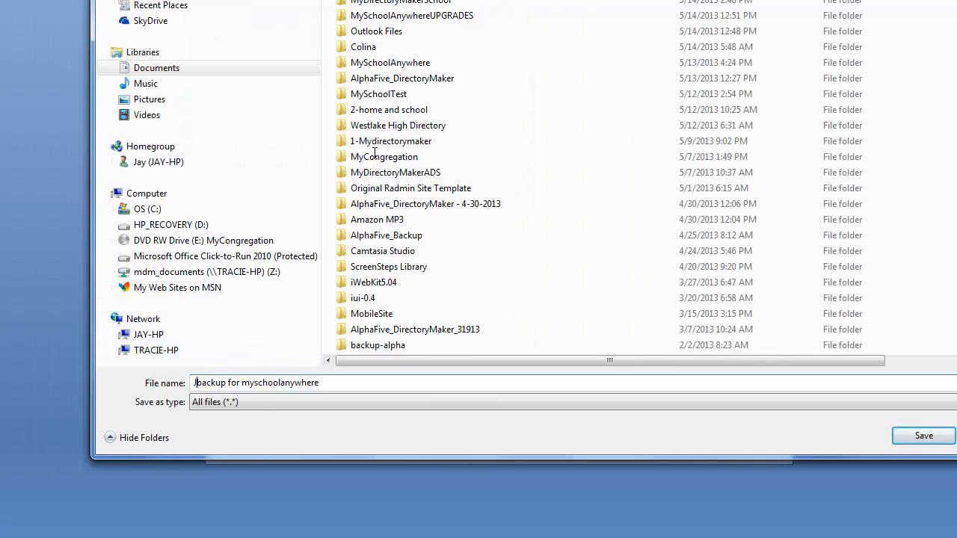
{"action": "type", "text": "ackson"}
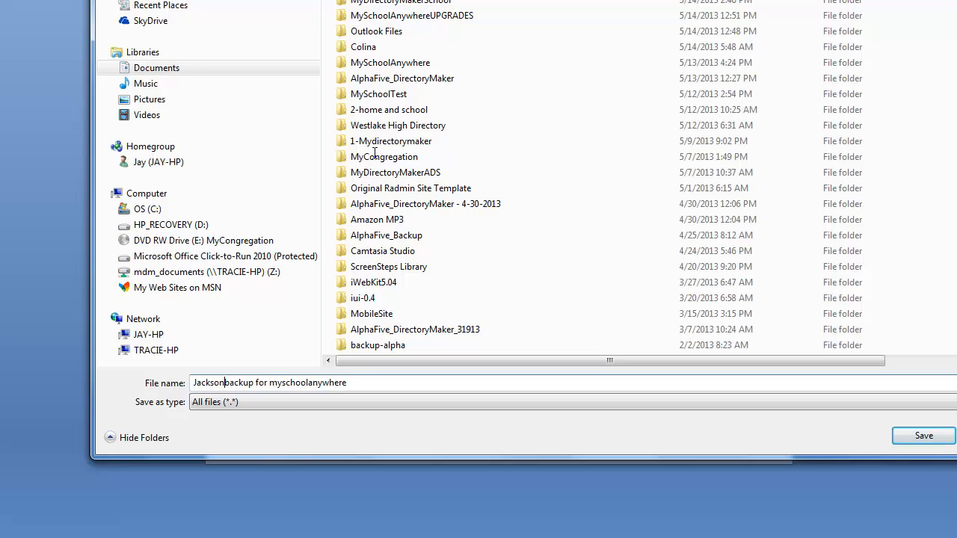
{"action": "type", "text": " Elementary"}
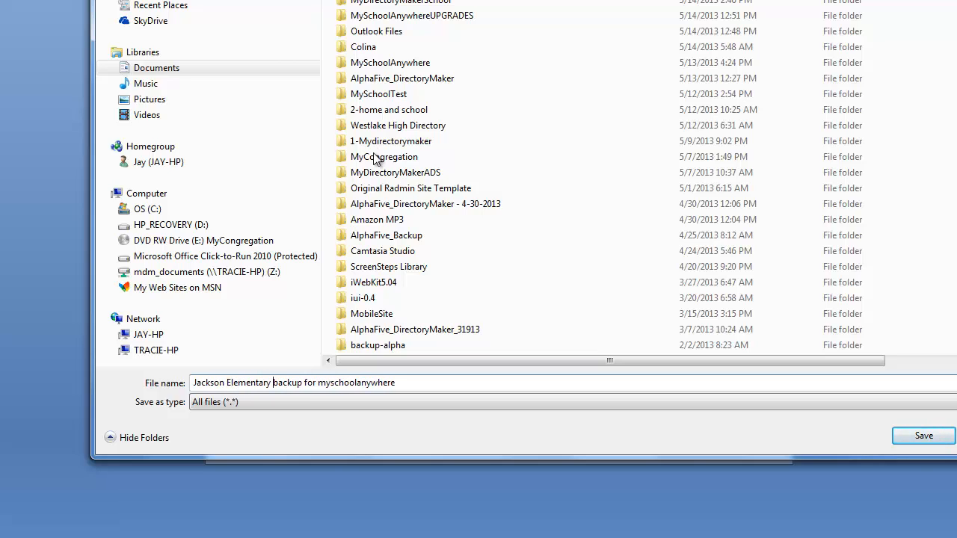
{"action": "key", "text": "Return"}
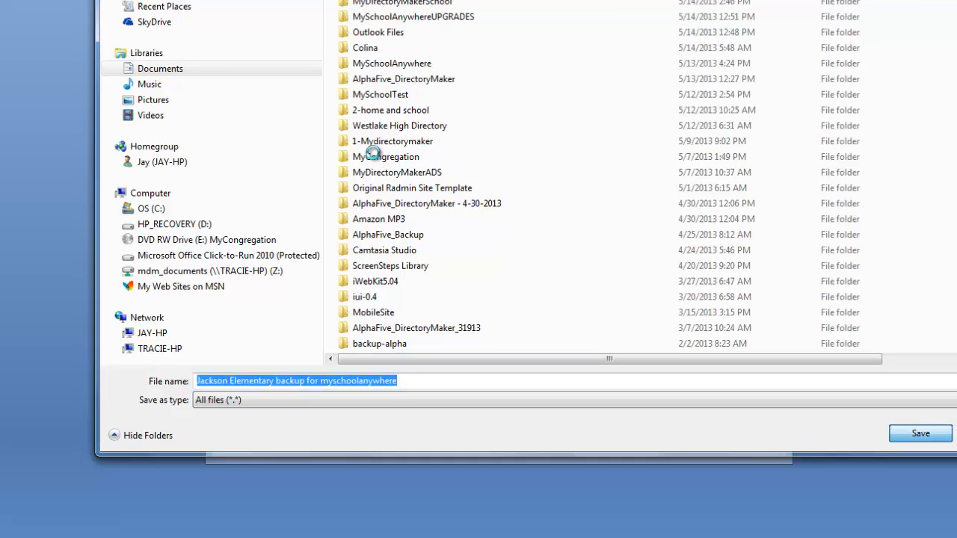
{"action": "key", "text": "Return"}
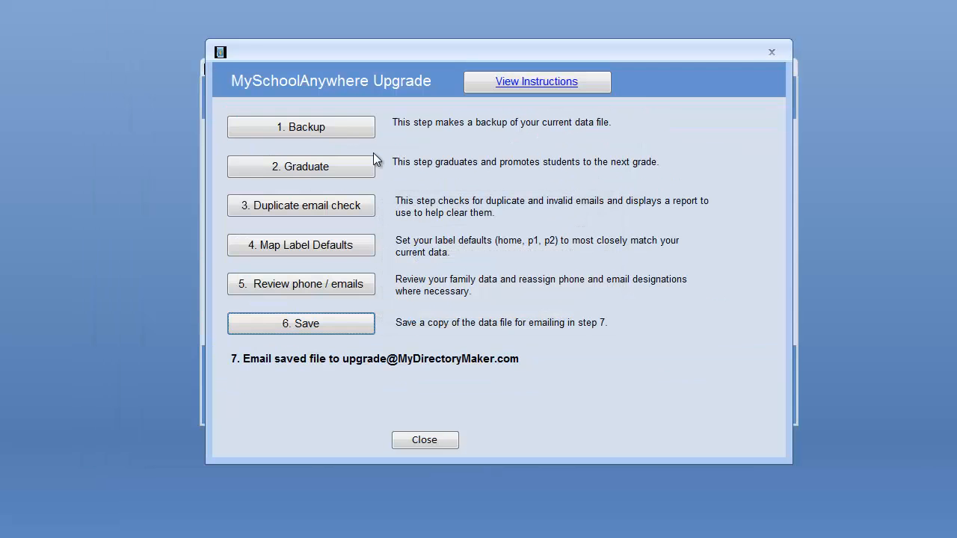